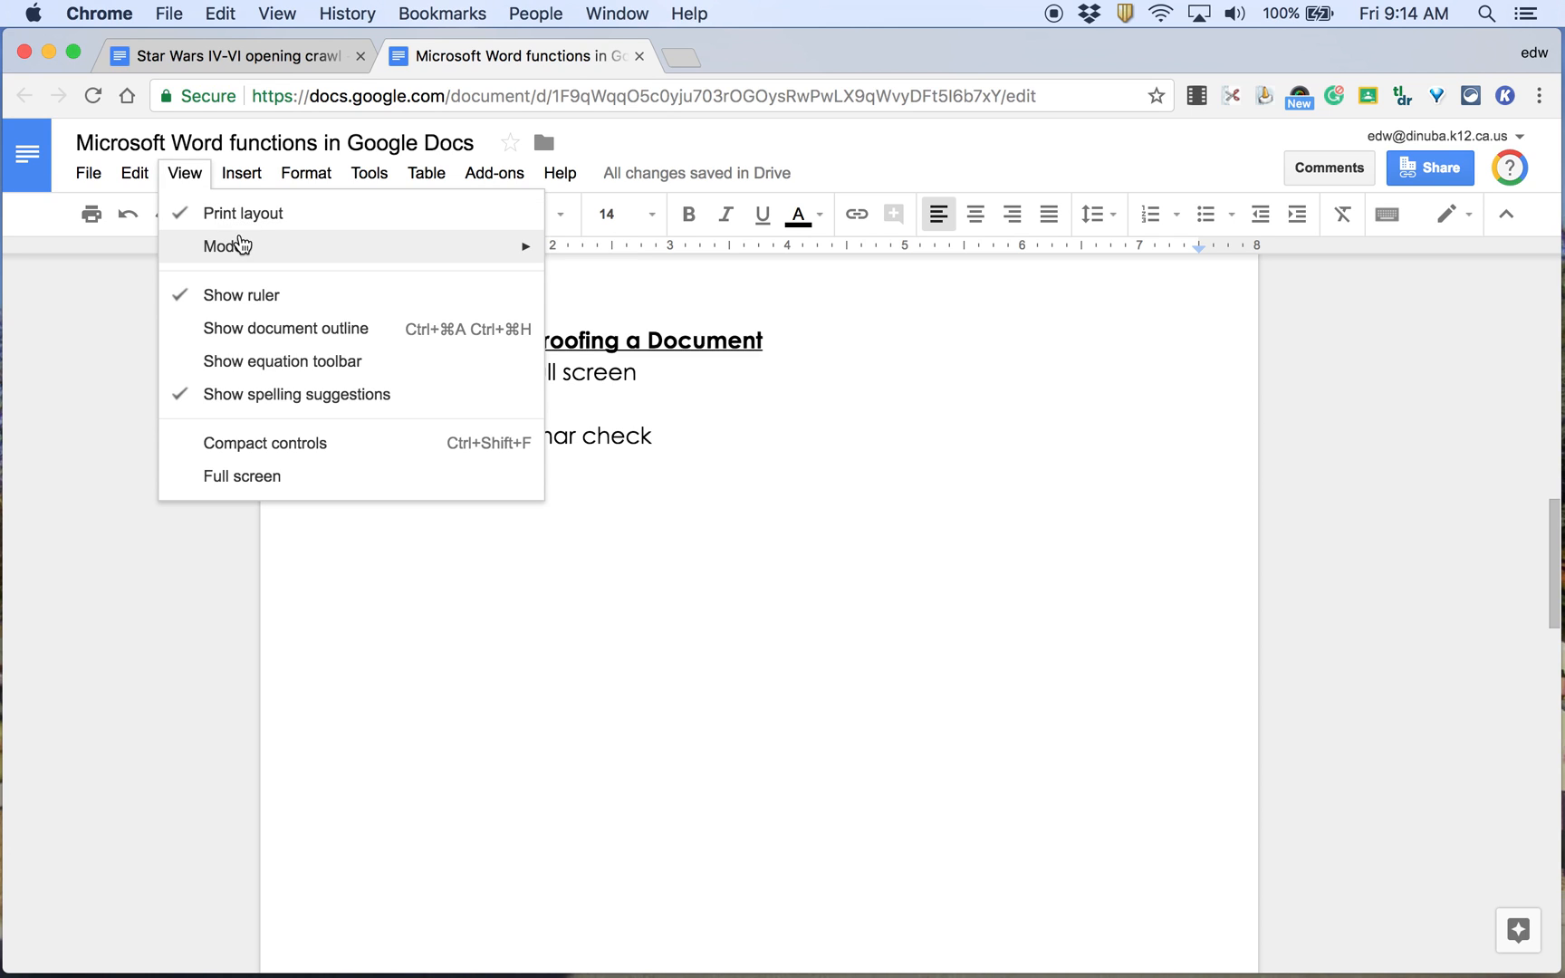
Hide the document ruler and show it again.
left_click(236, 301)
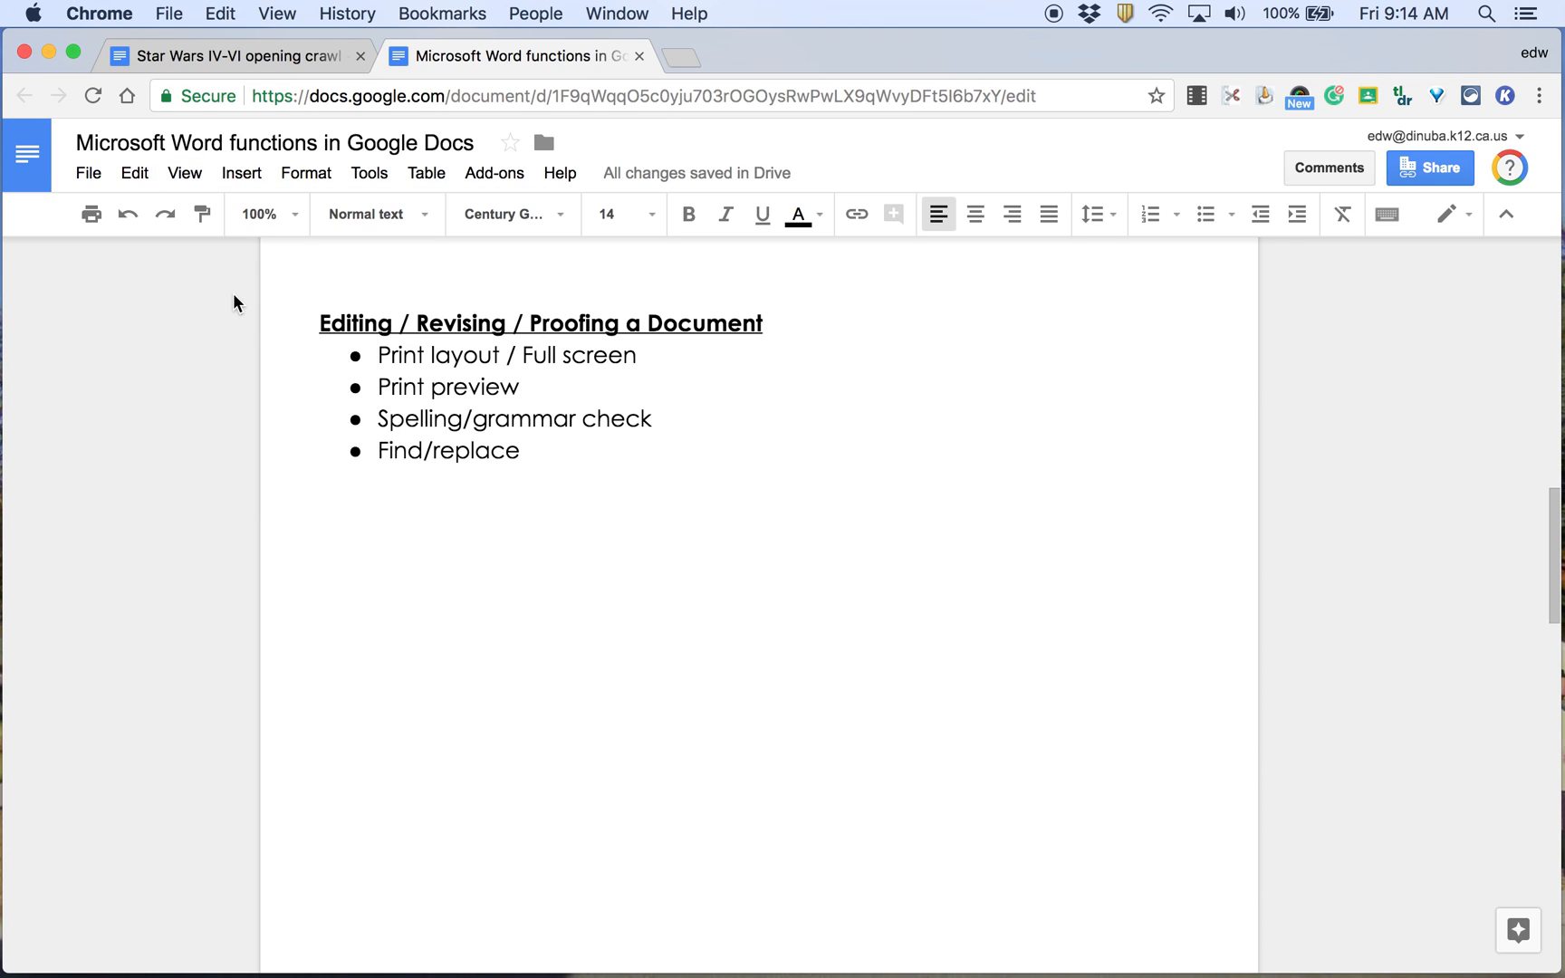
left_click(188, 175)
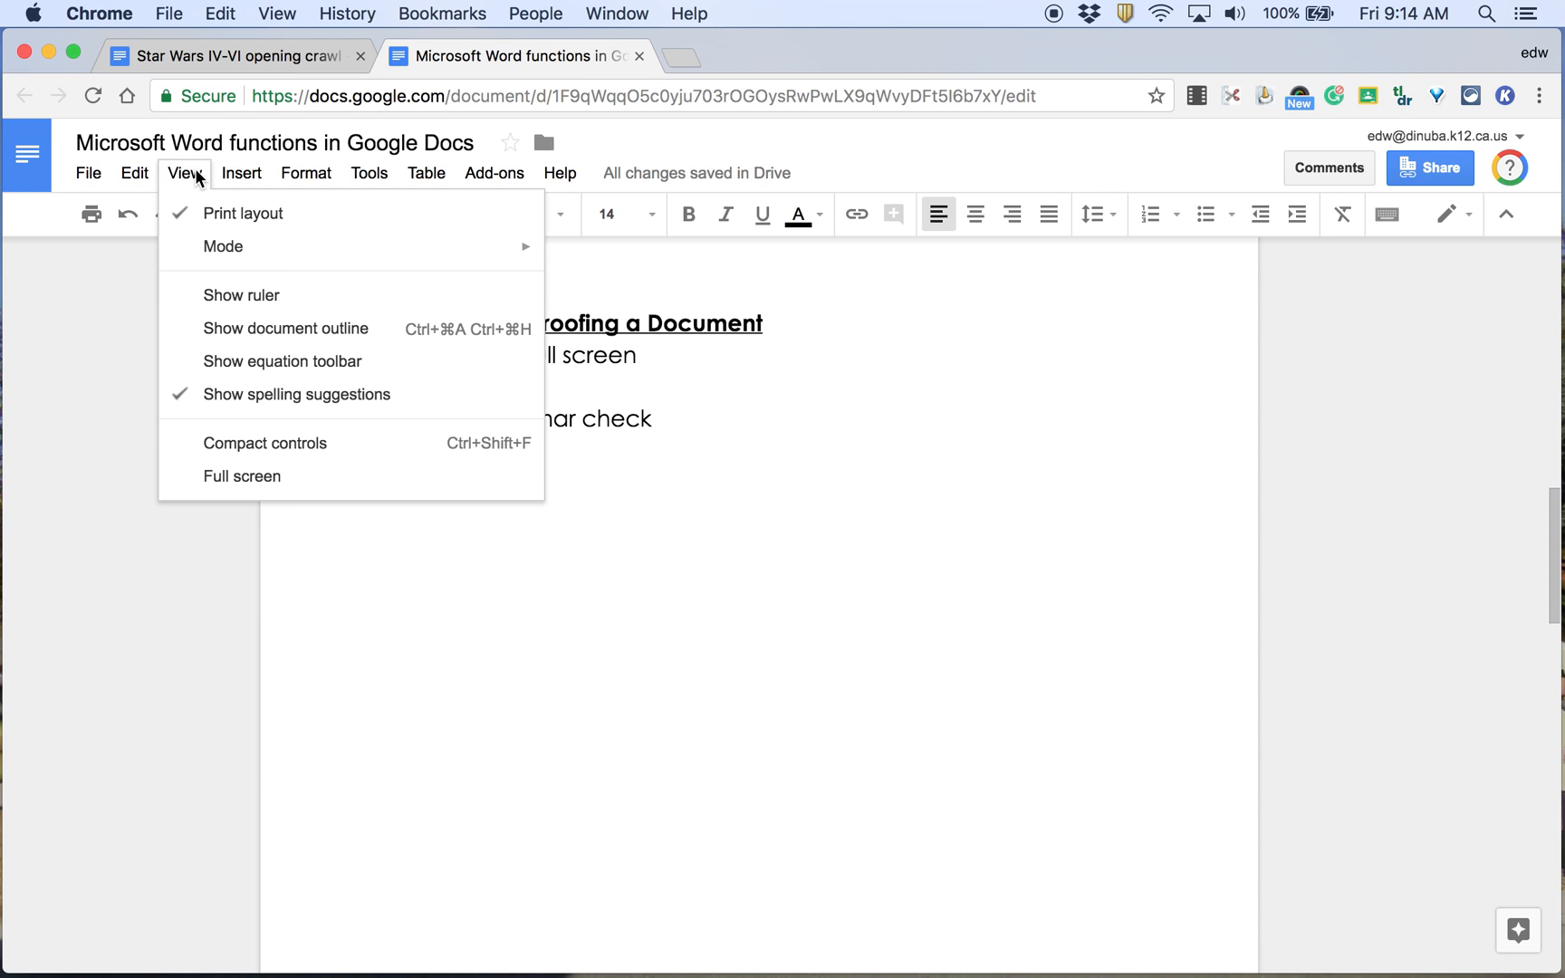
left_click(209, 295)
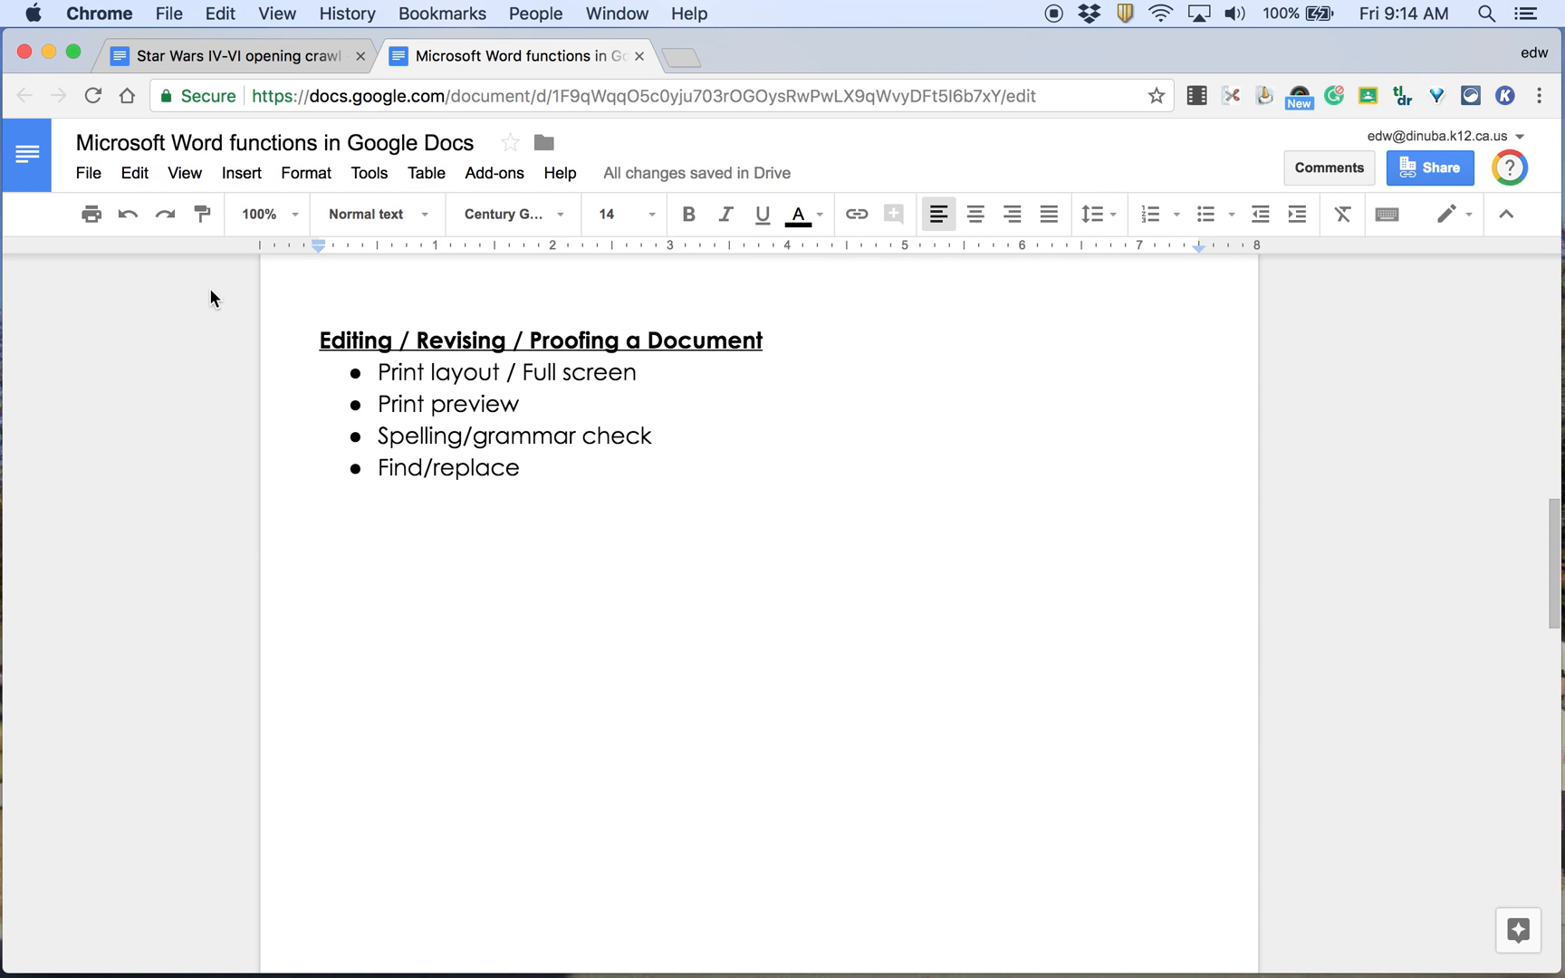
Switch the document to full screen view and bring the hidden controls back.
left_click(185, 172)
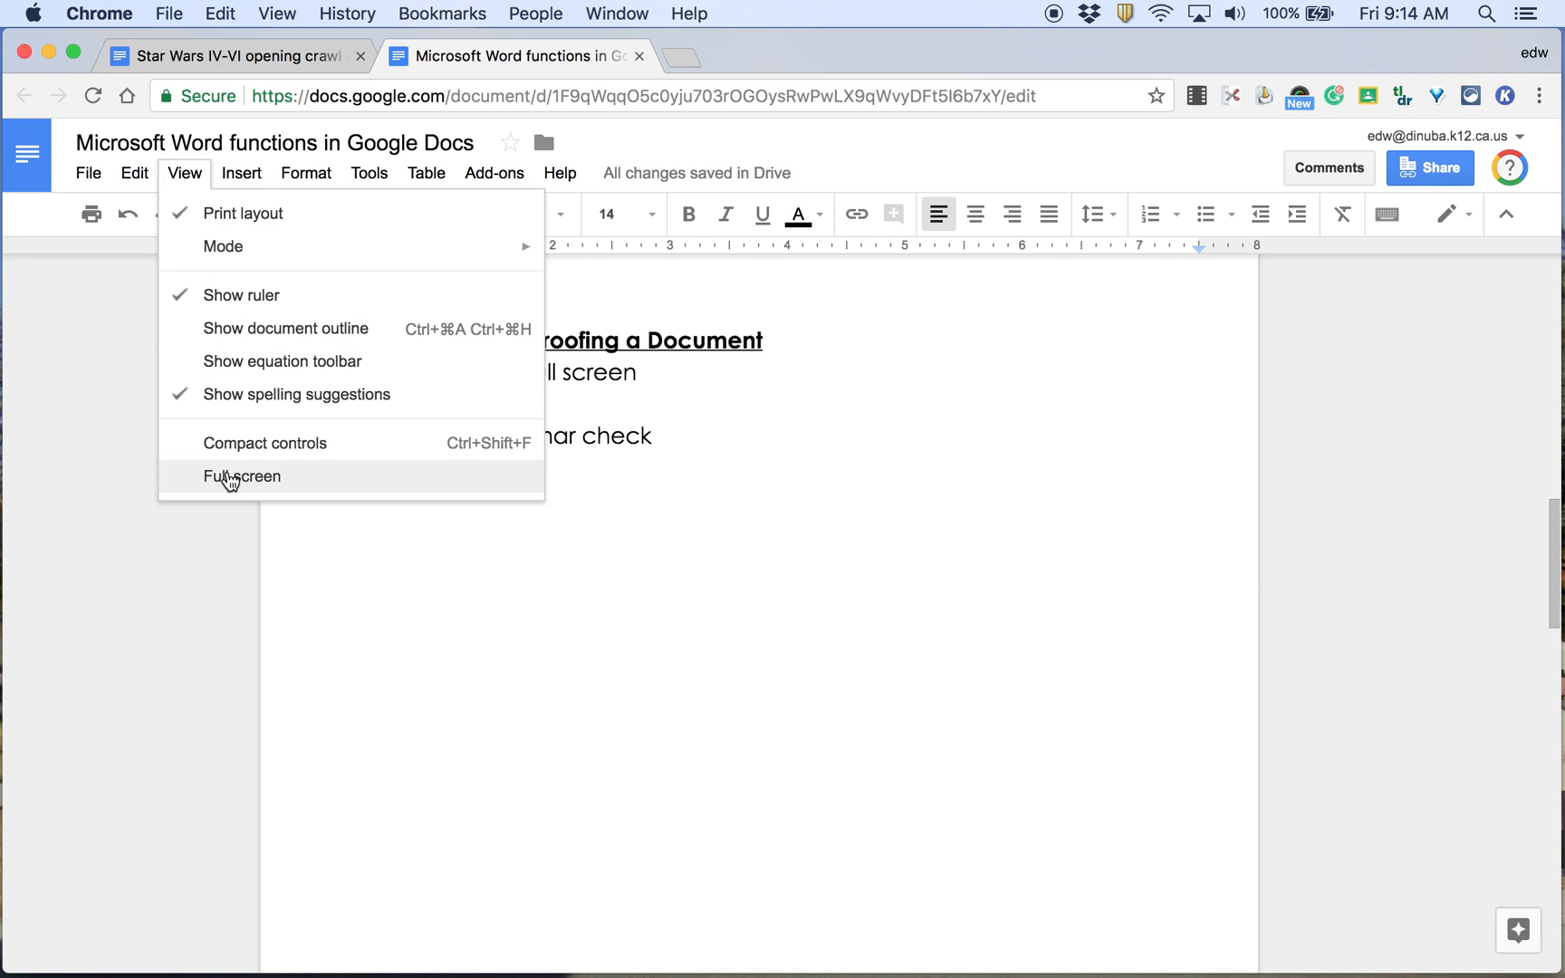
mouse_move(131, 172)
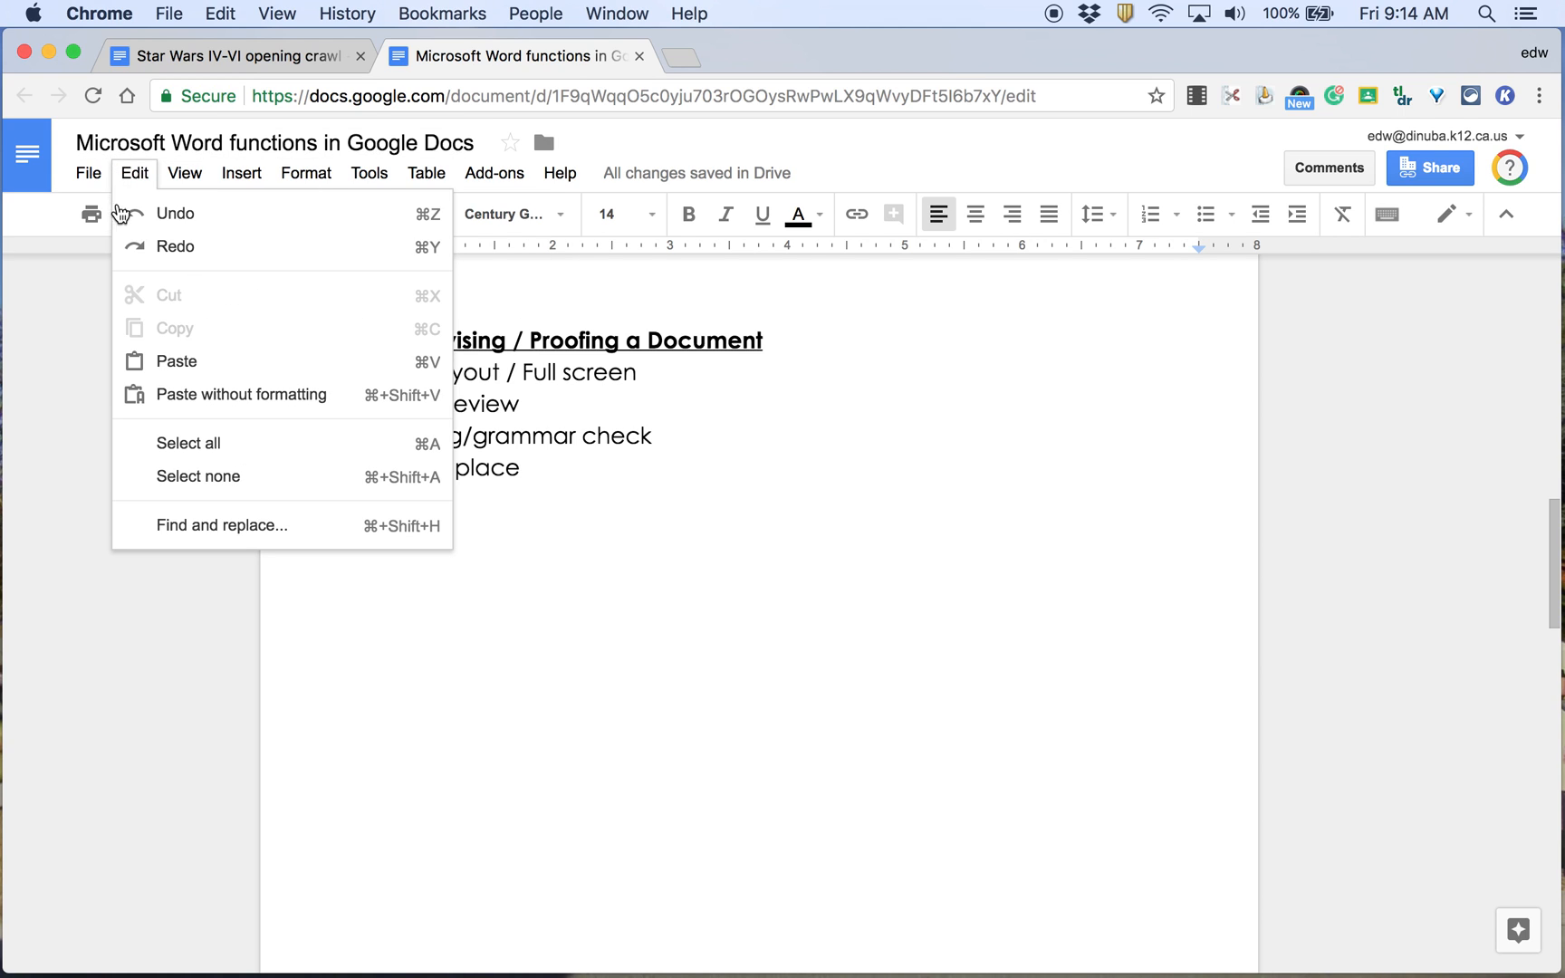
left_click(541, 481)
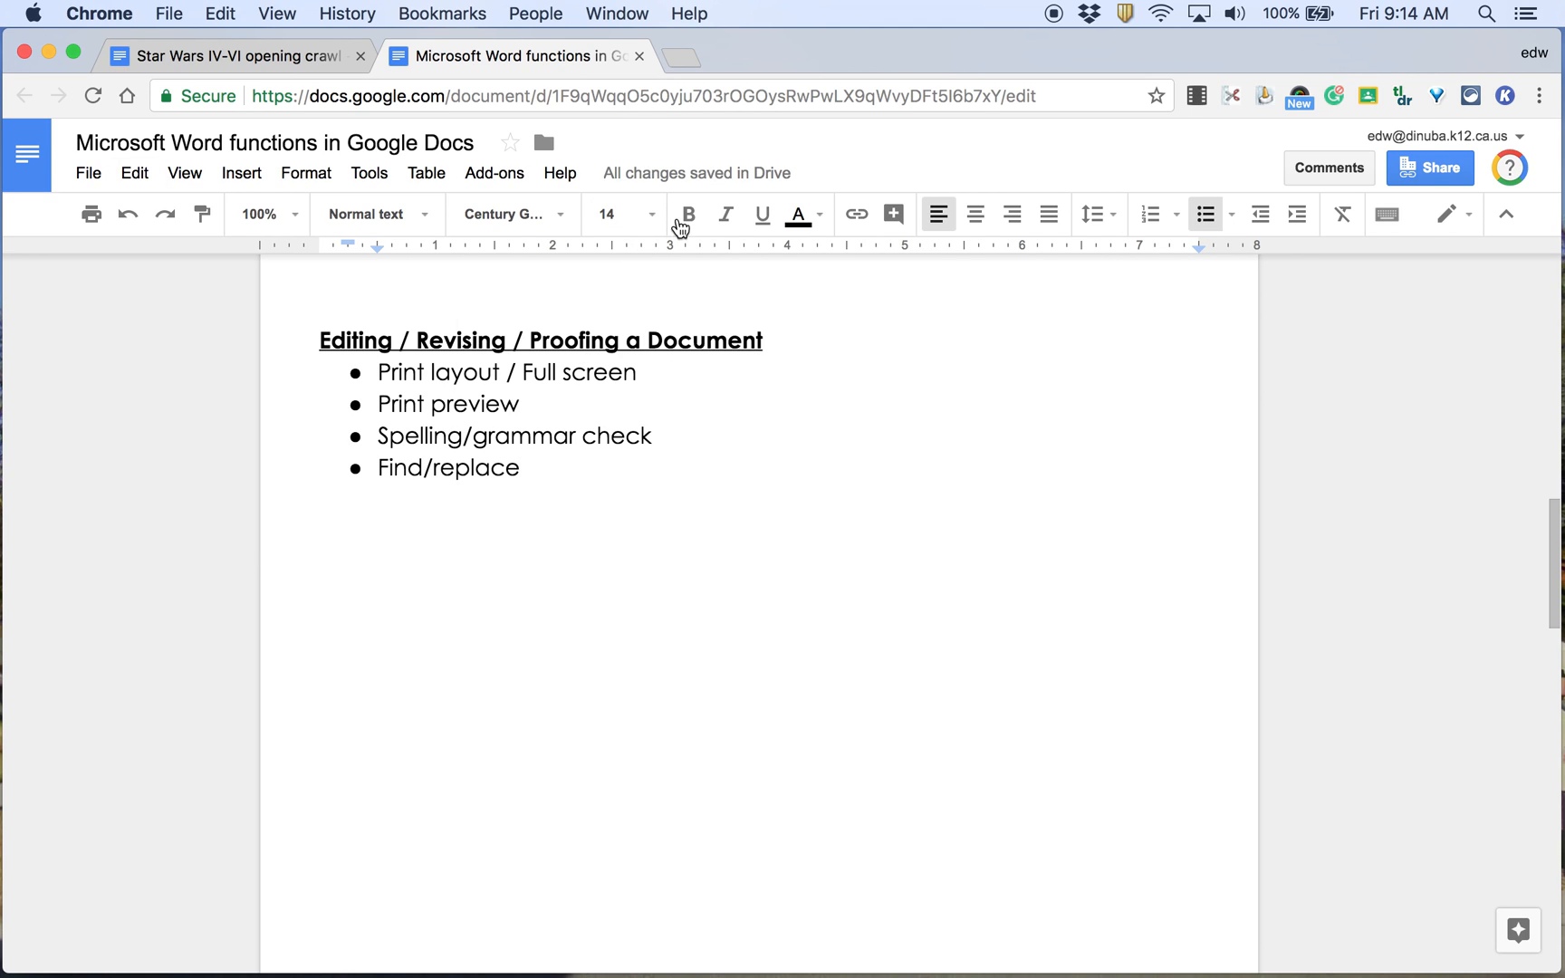
left_click(188, 171)
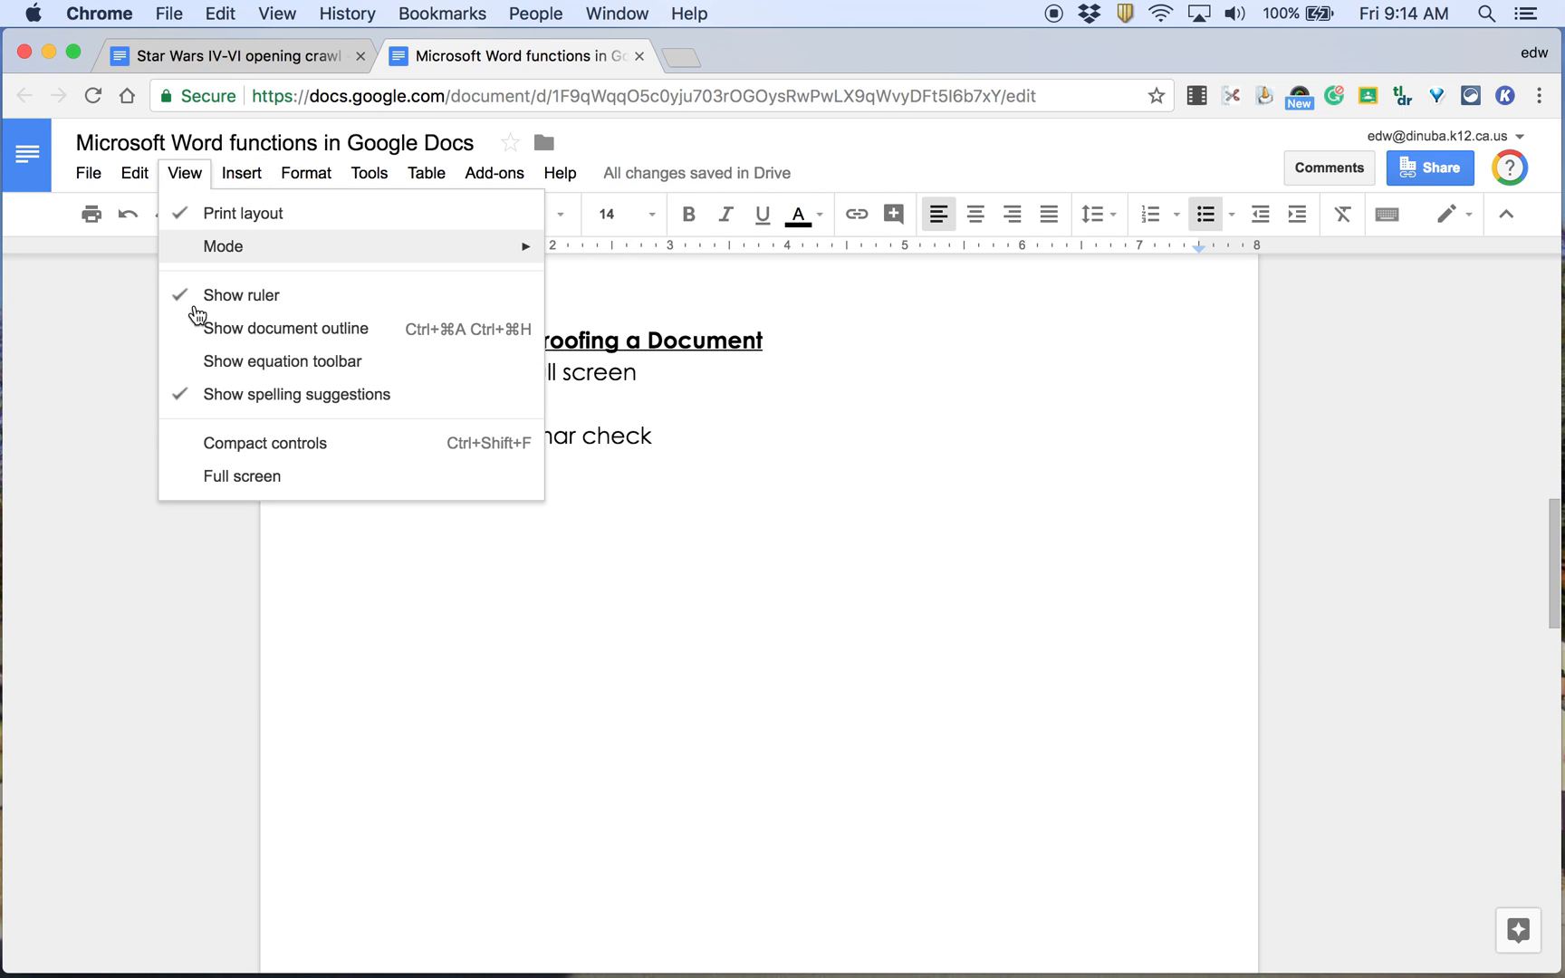
left_click(220, 467)
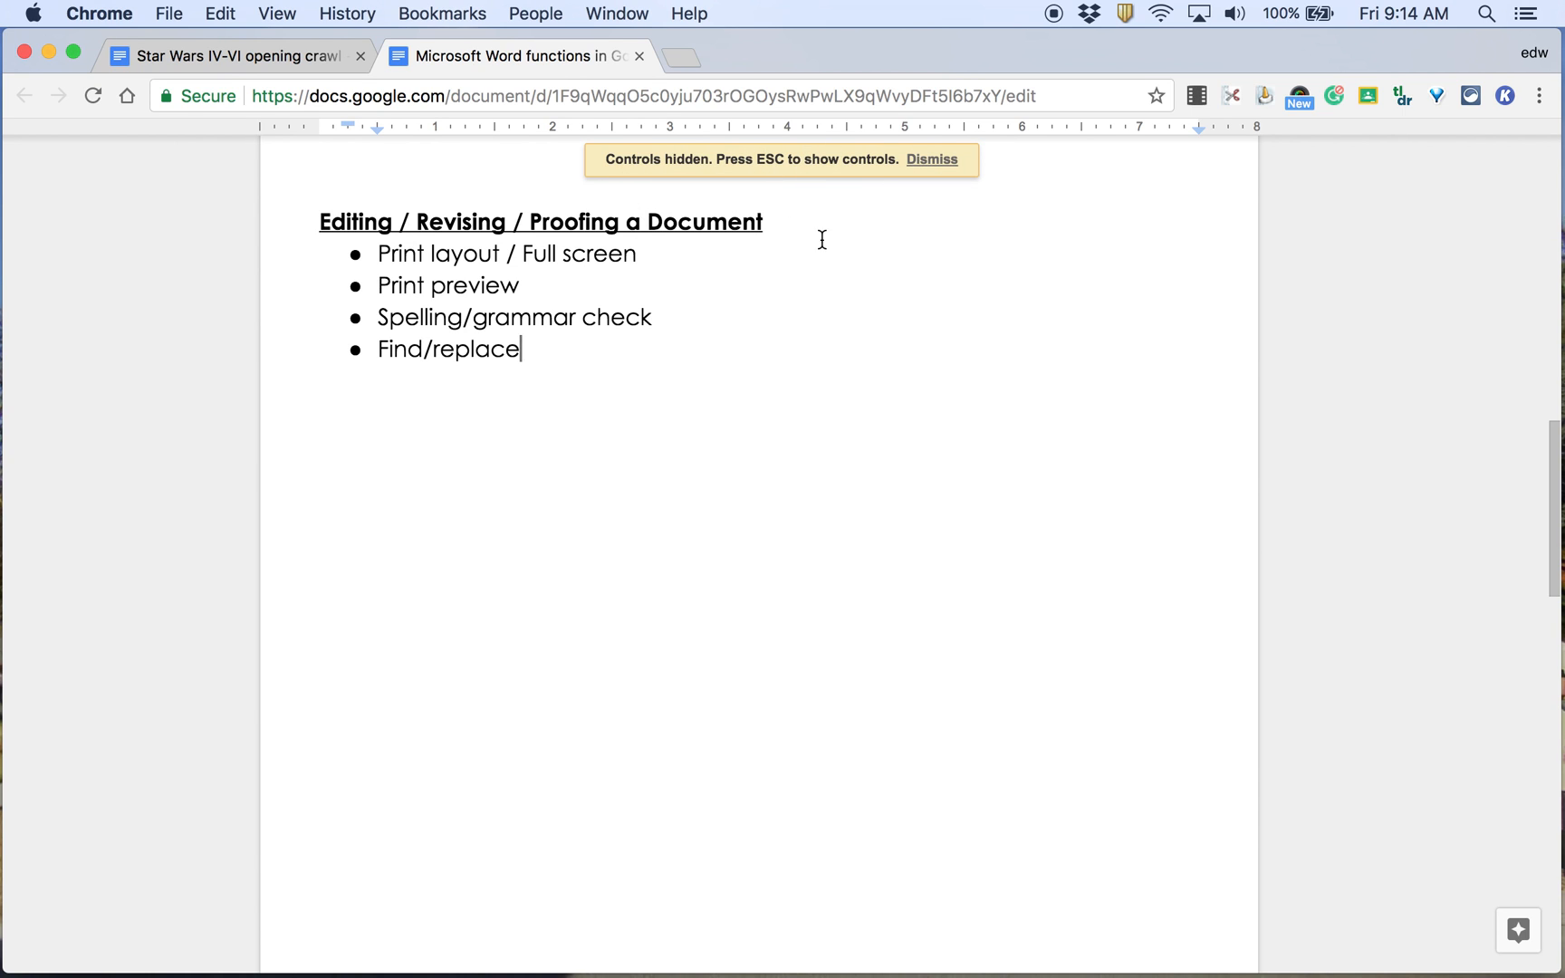
key("Escape")
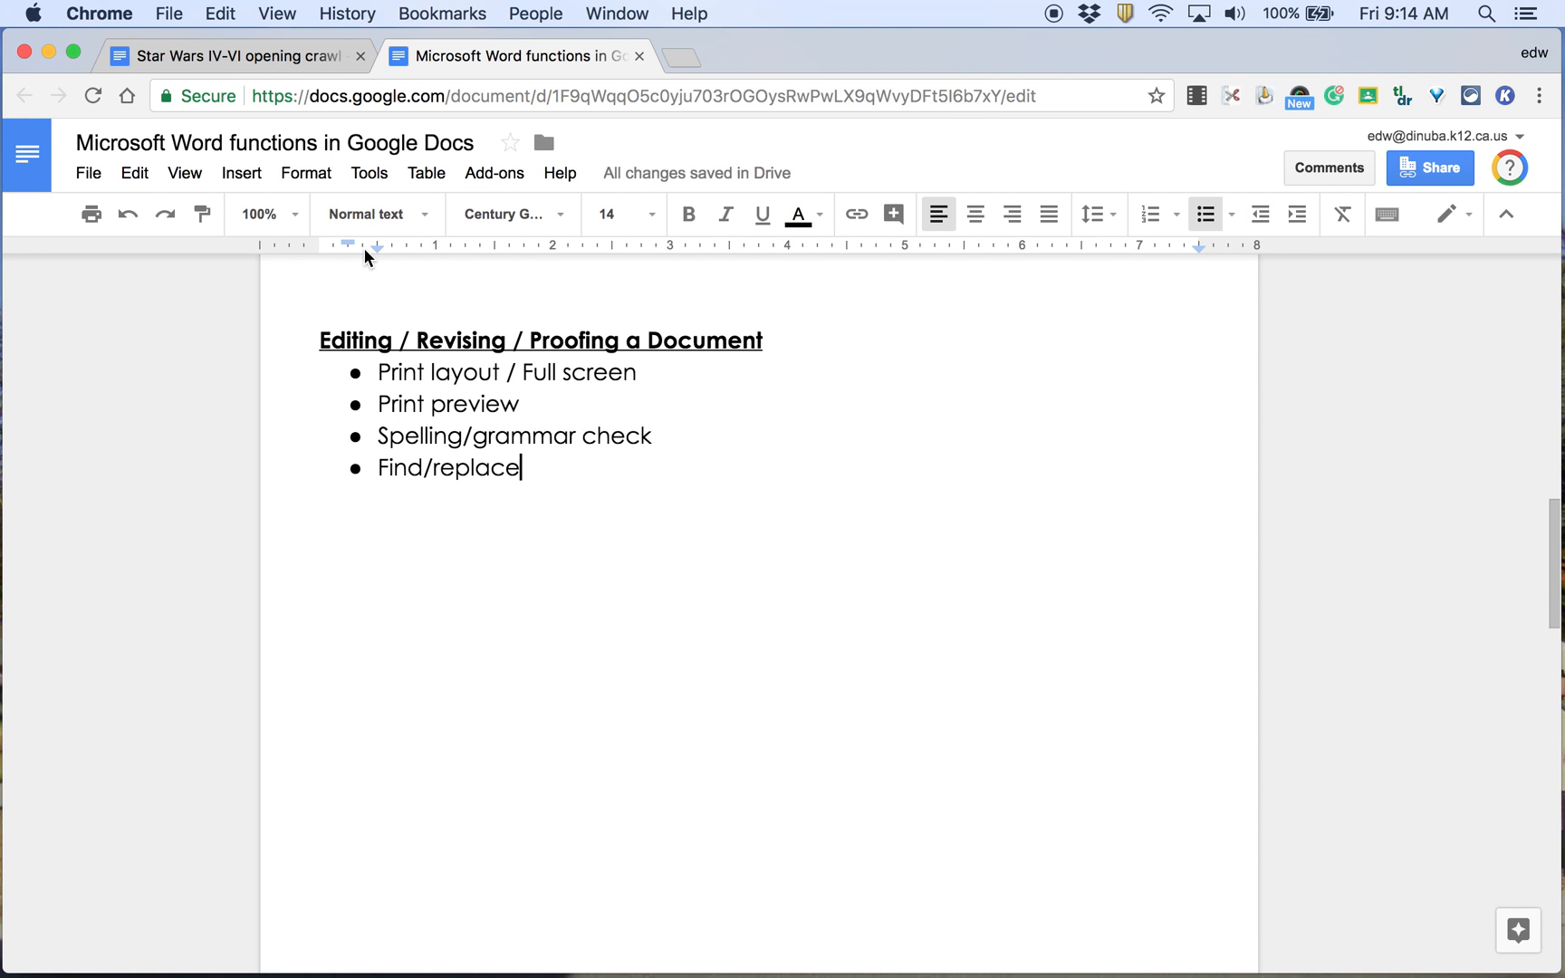
Switch to the open document "Star Wars IV-VI opening crawl".
left_click(90, 174)
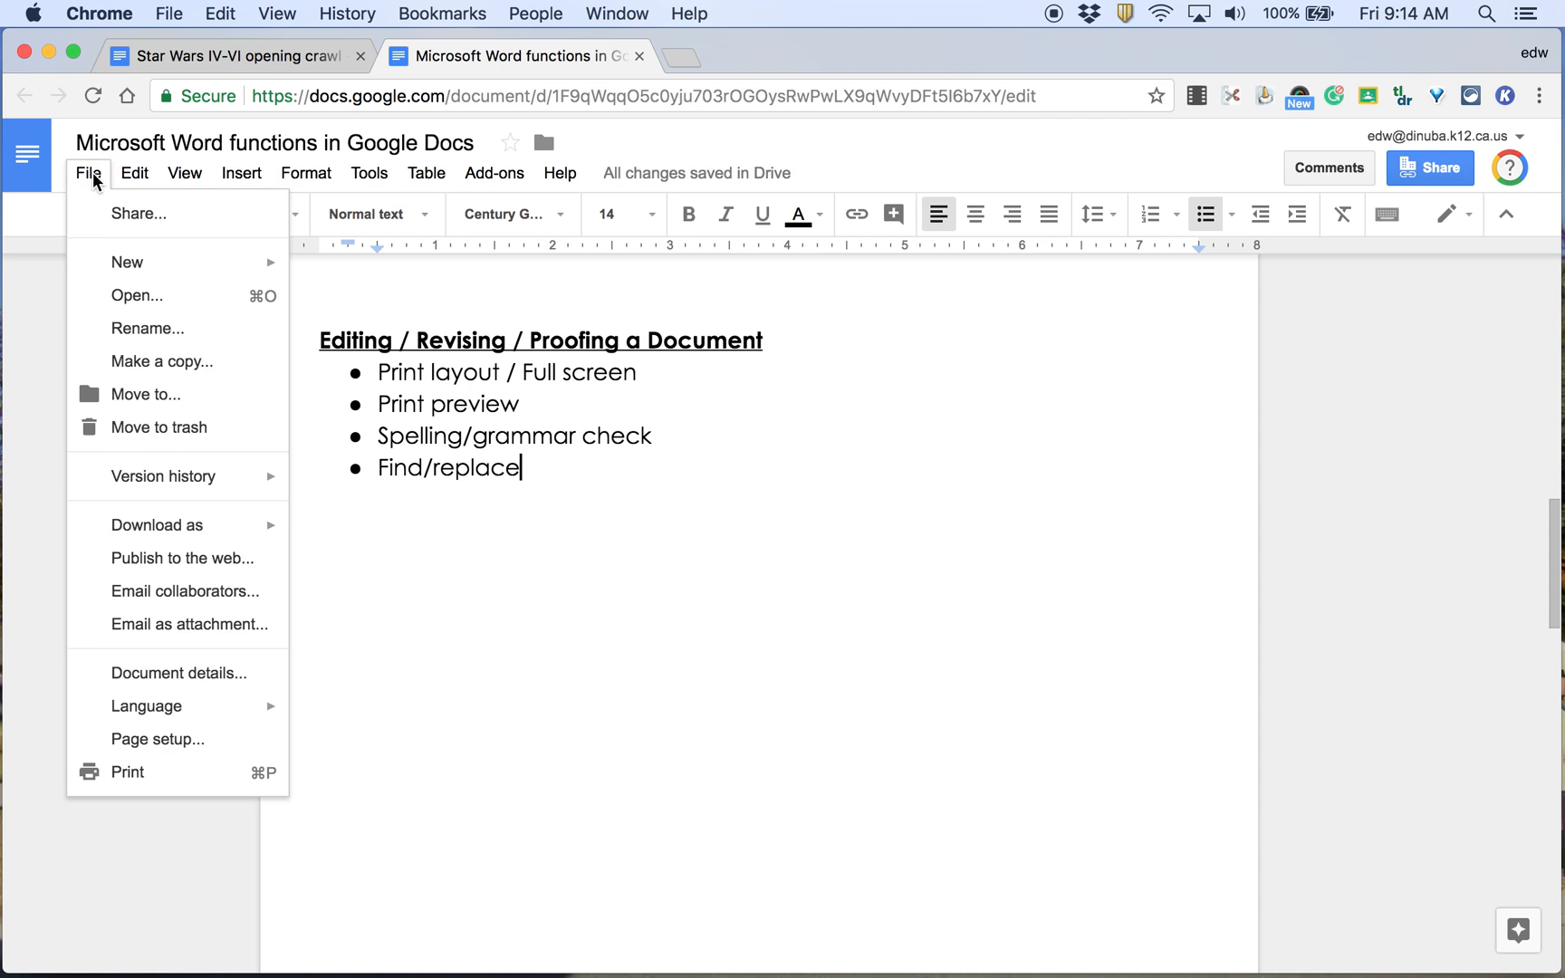
left_click(94, 176)
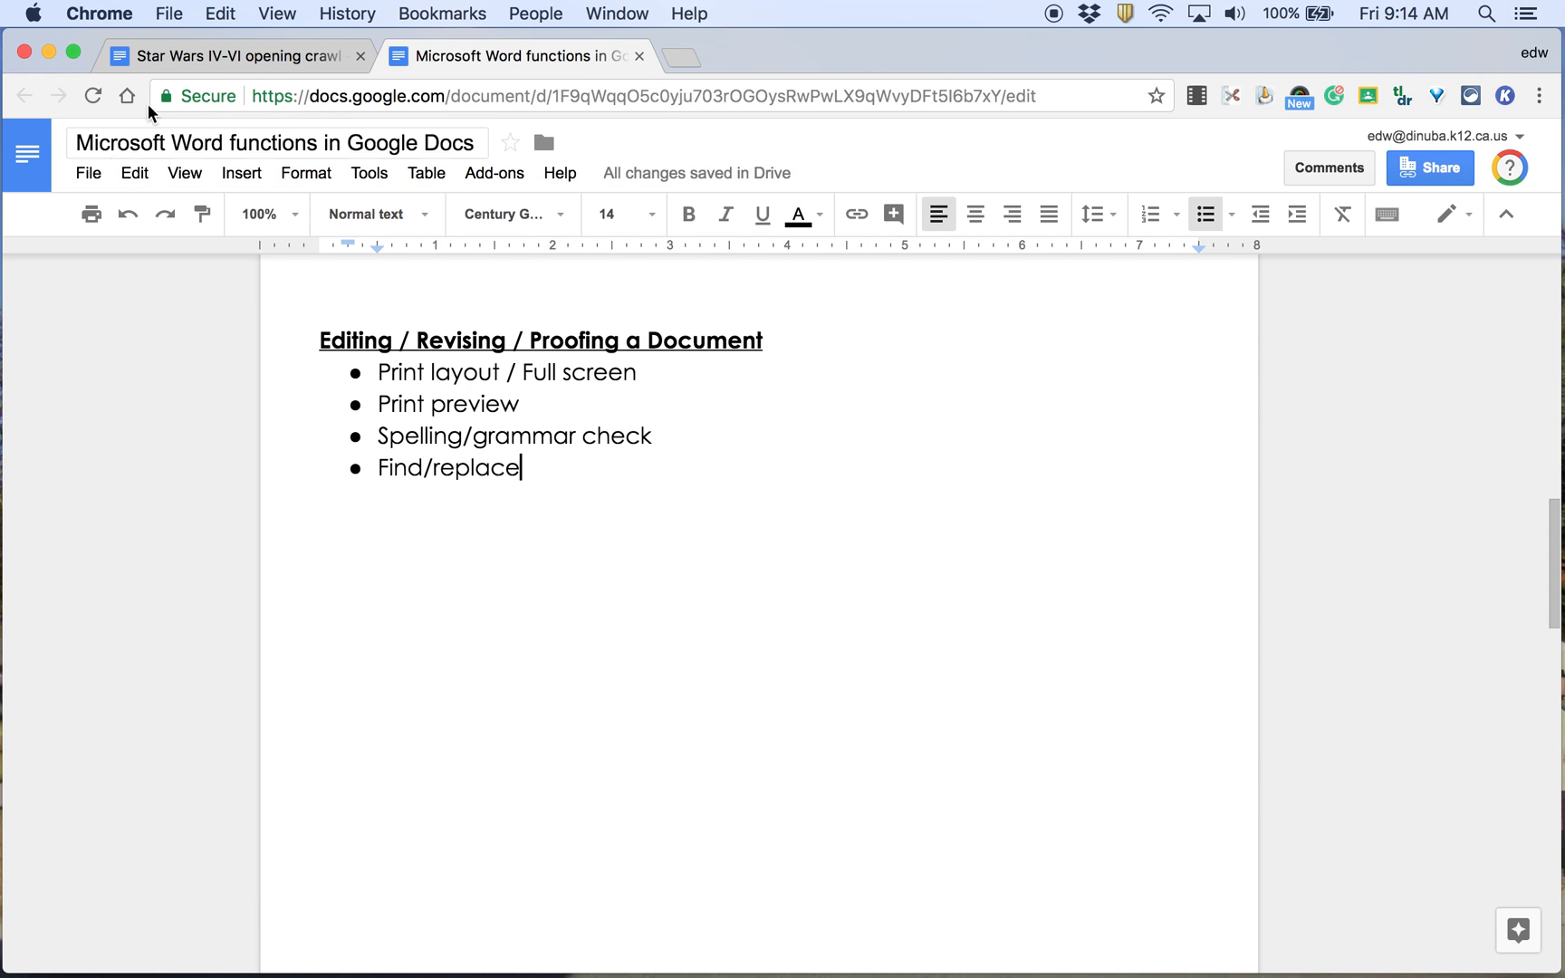
left_click(210, 57)
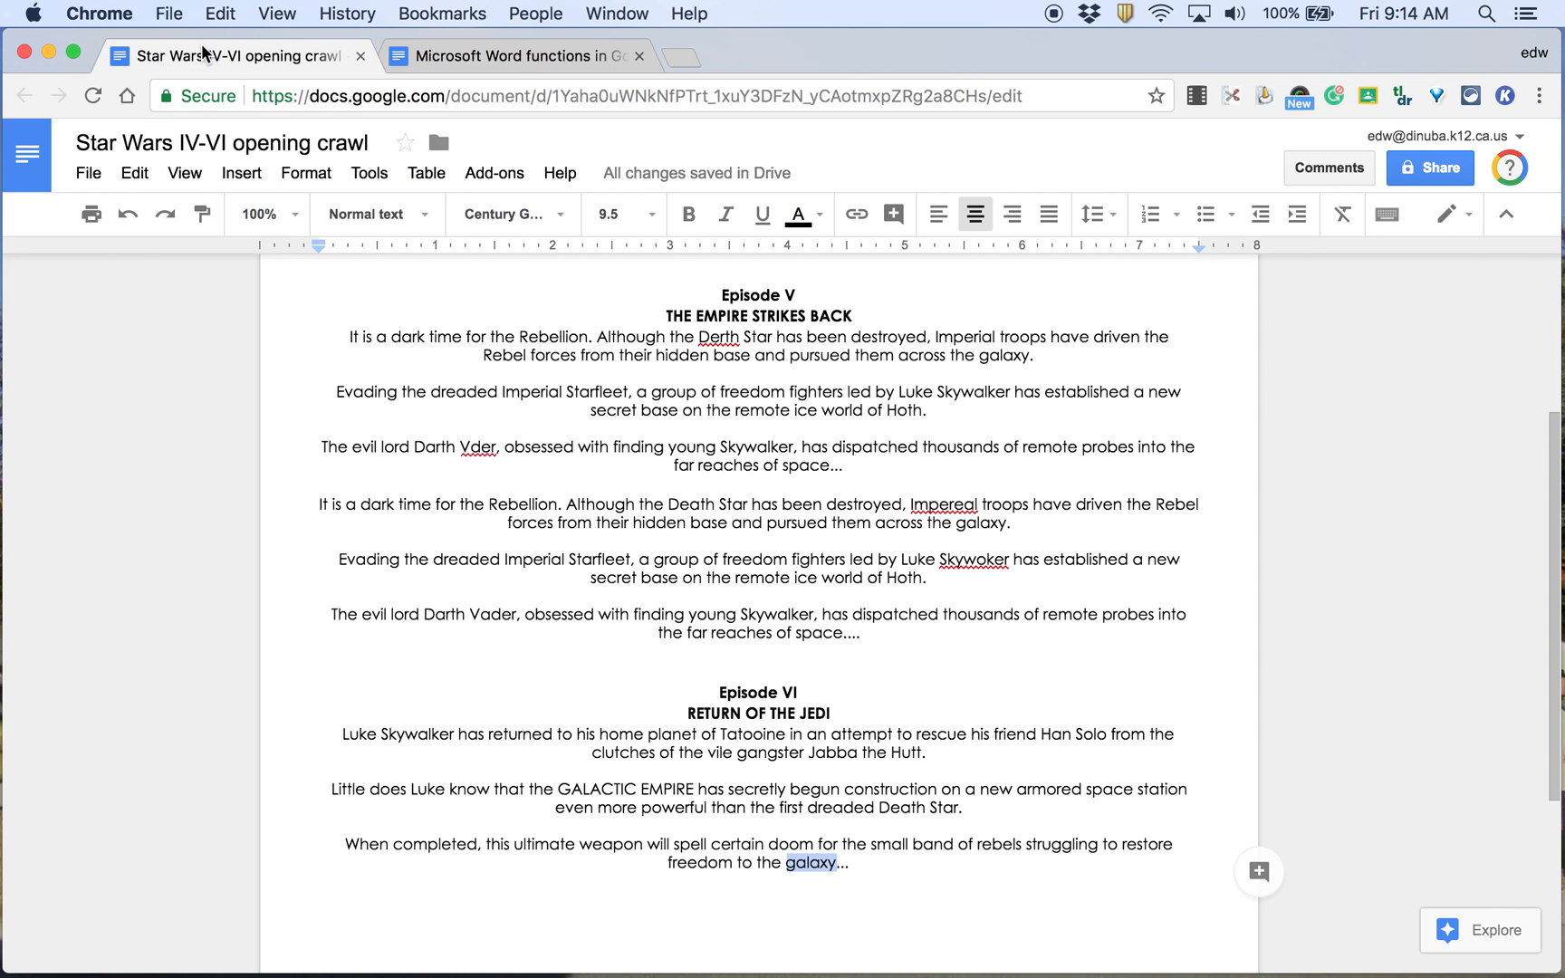
Examine the document's print preview and the system print dialog, cancelling both without printing.
left_click(97, 177)
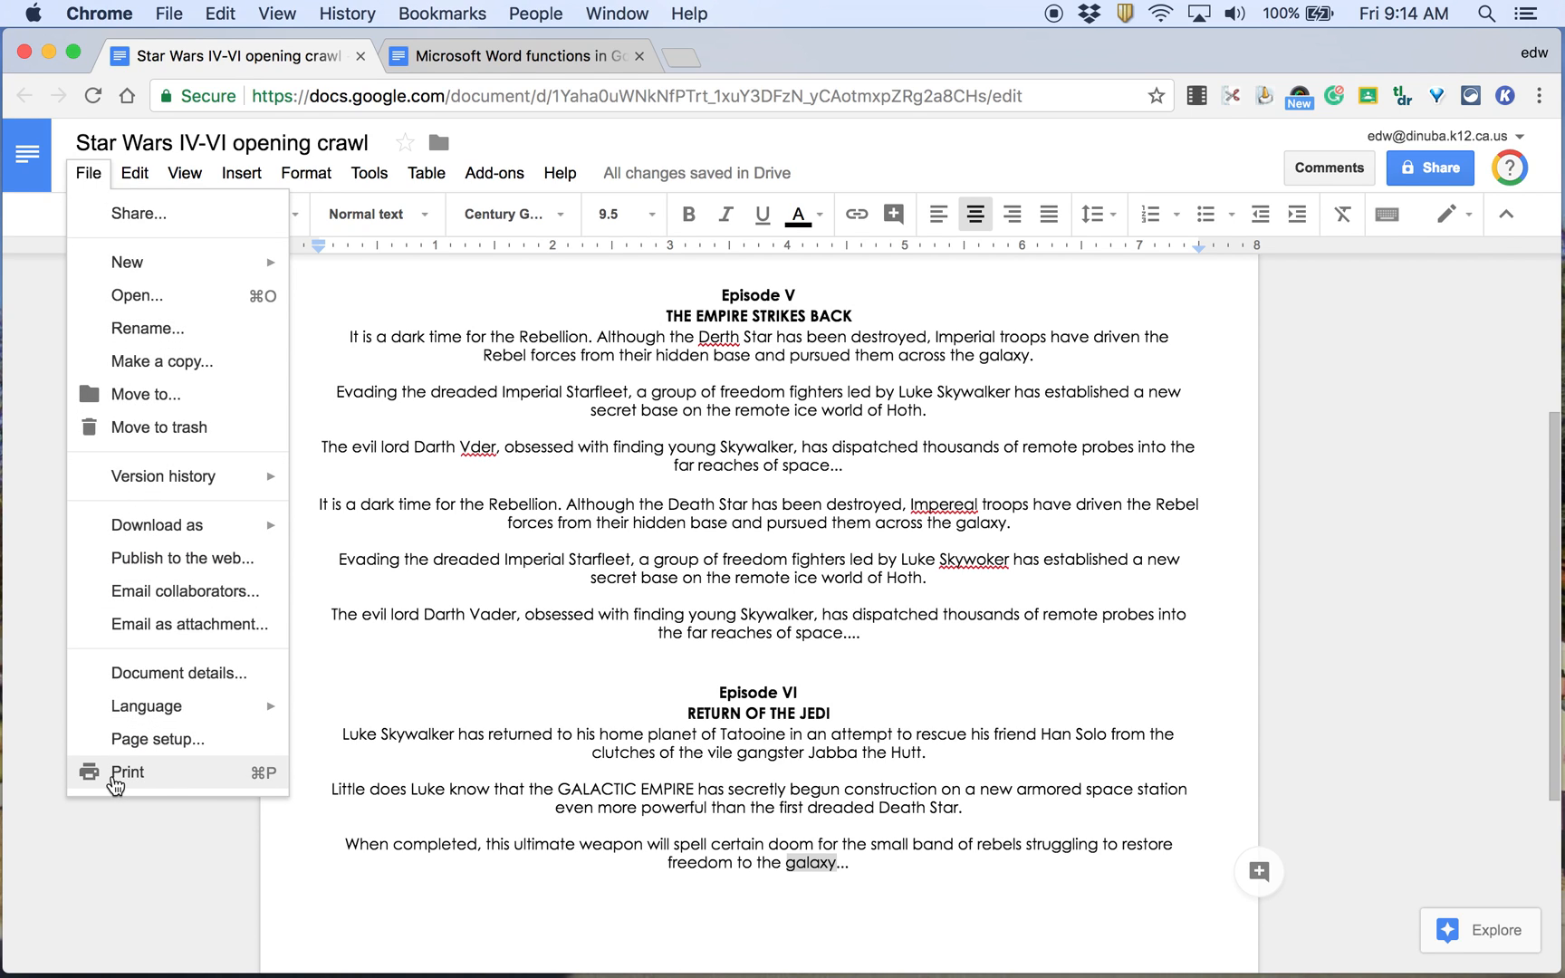
left_click(289, 822)
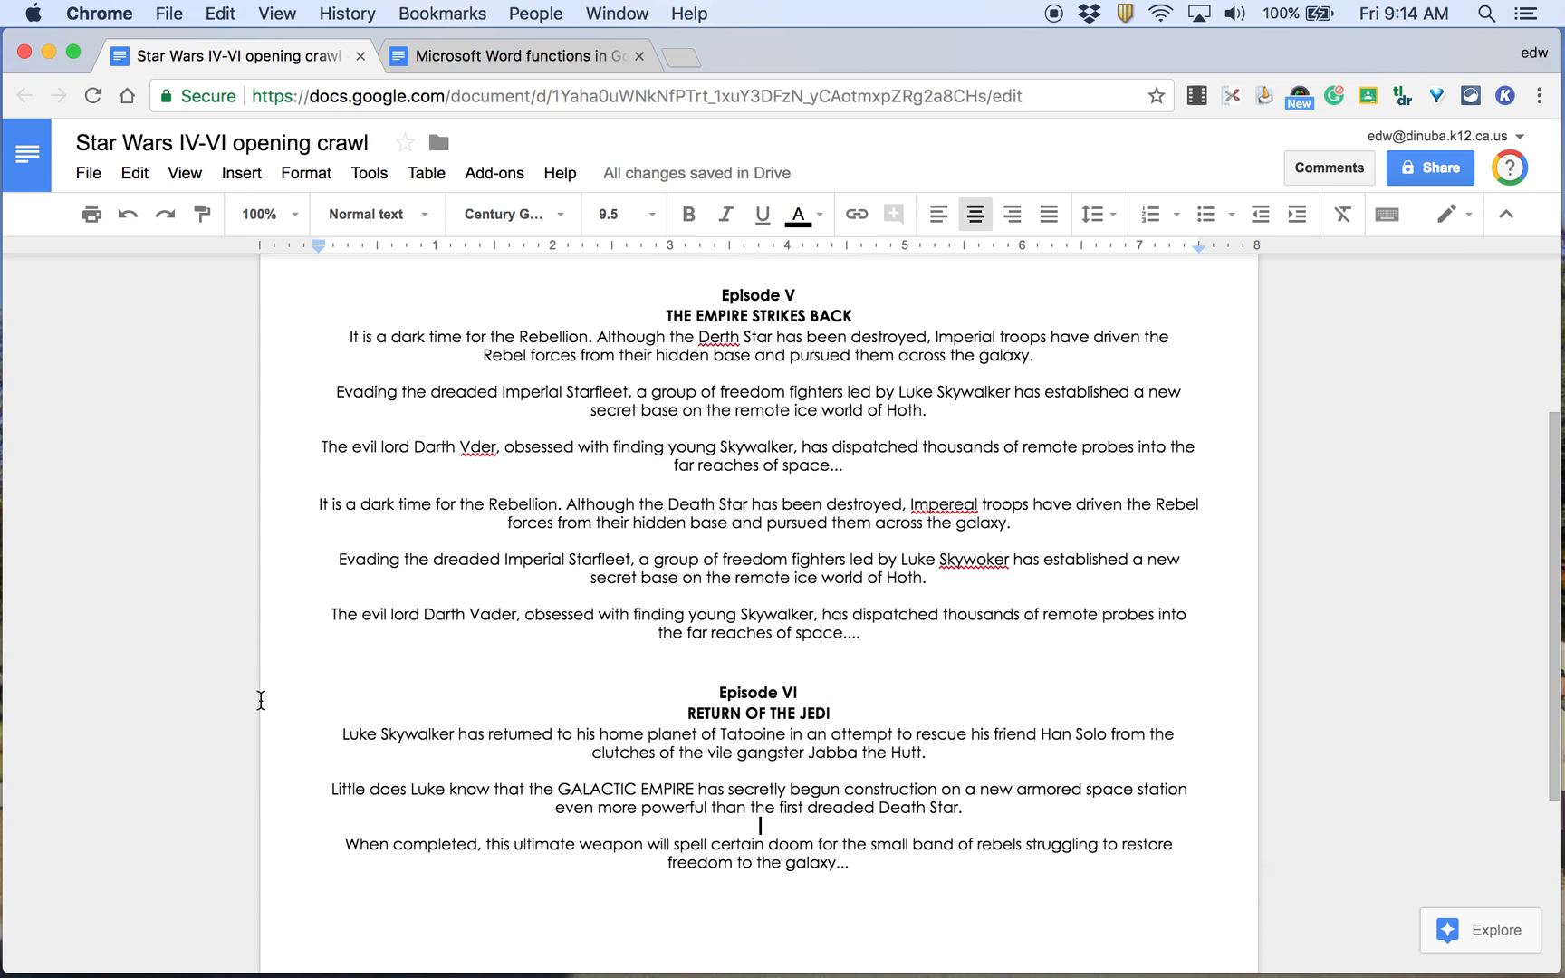
left_click(91, 214)
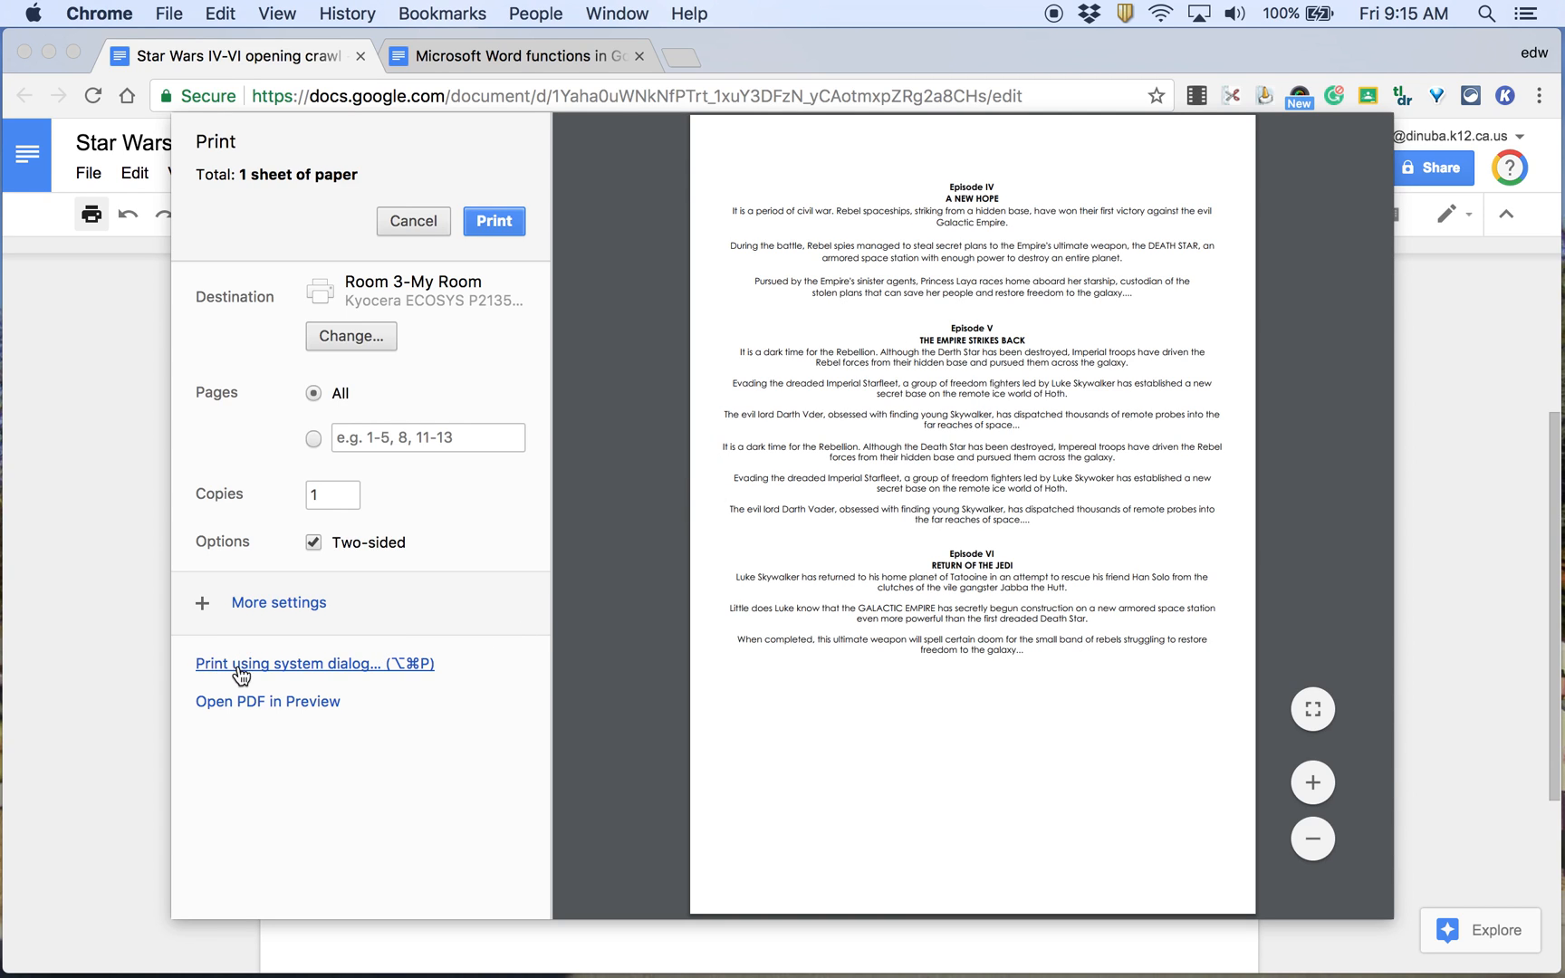
left_click(350, 666)
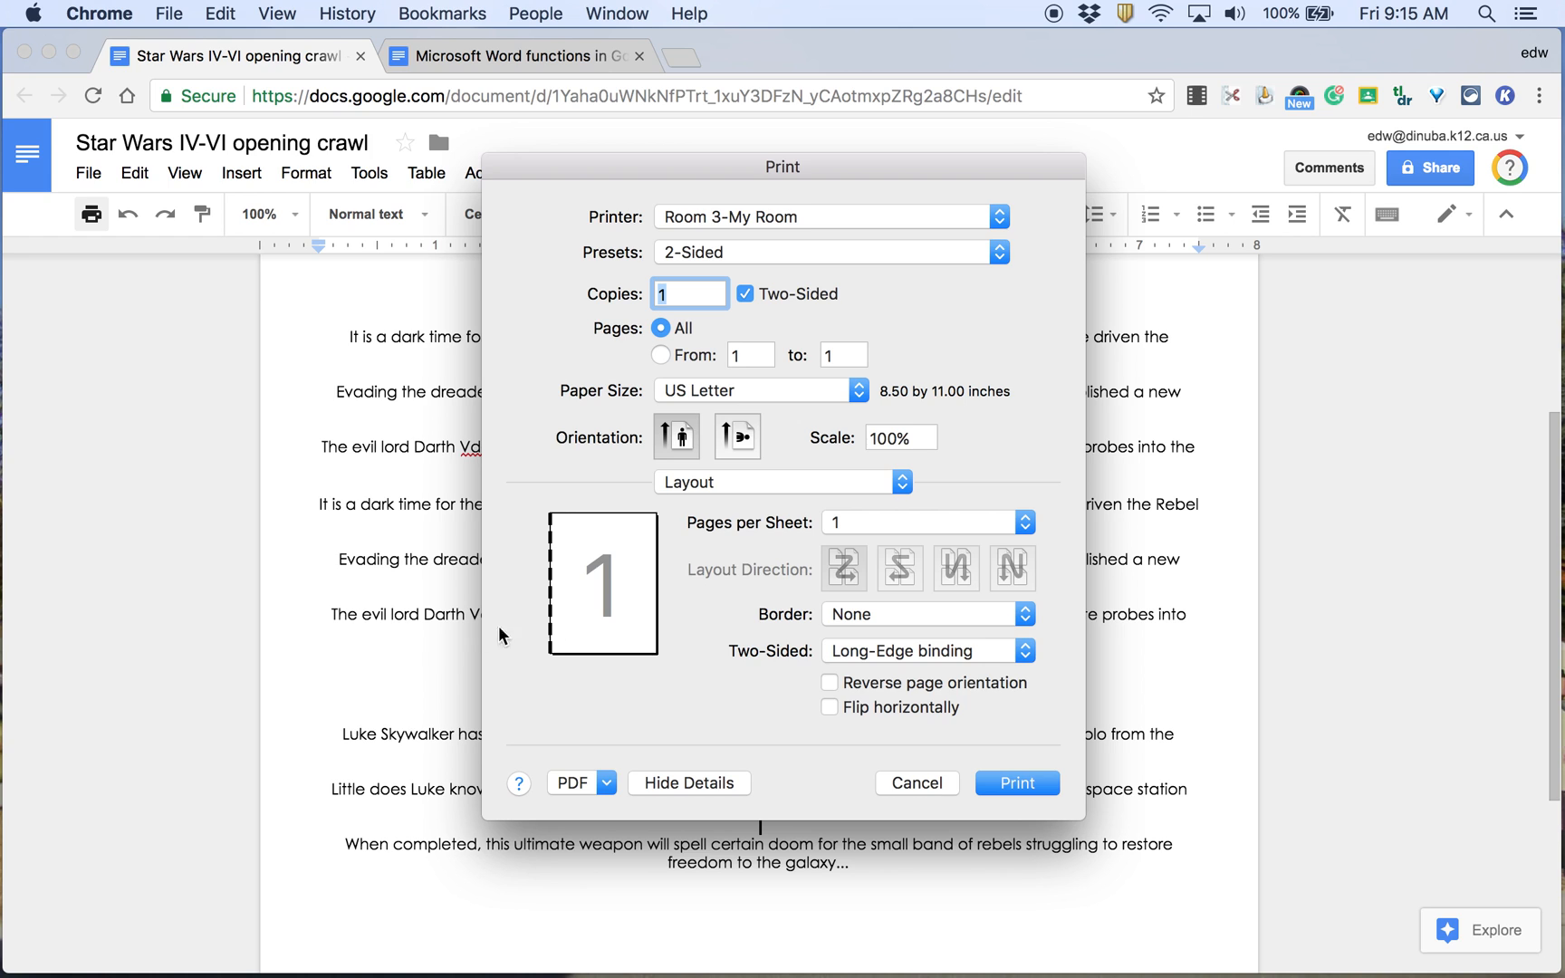
left_click(905, 783)
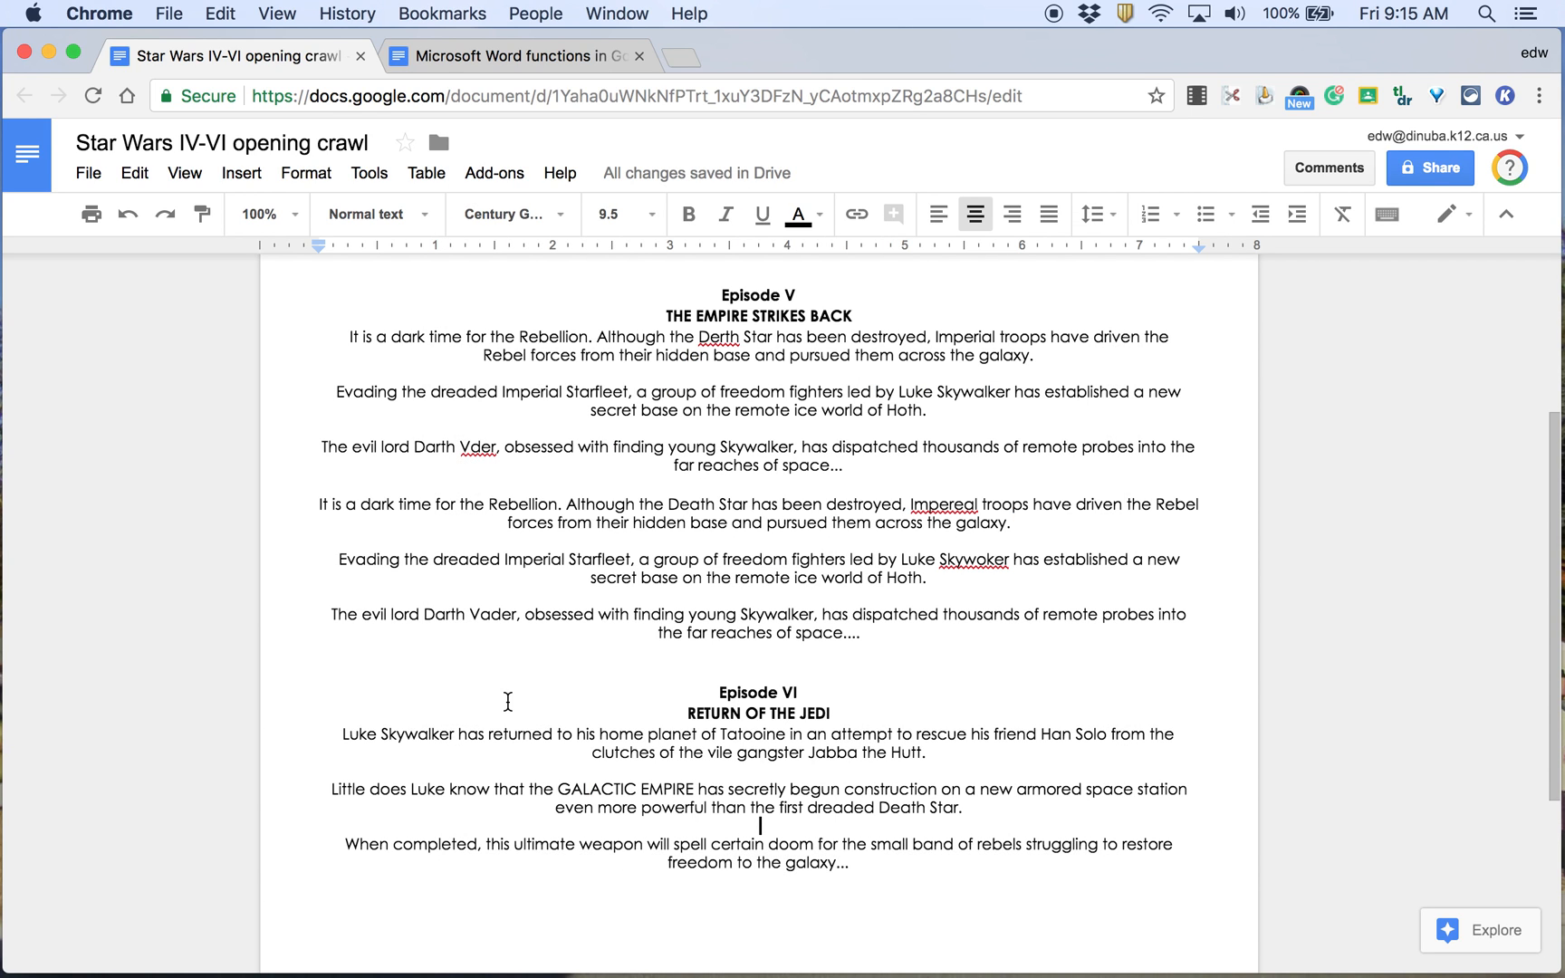
left_click(90, 214)
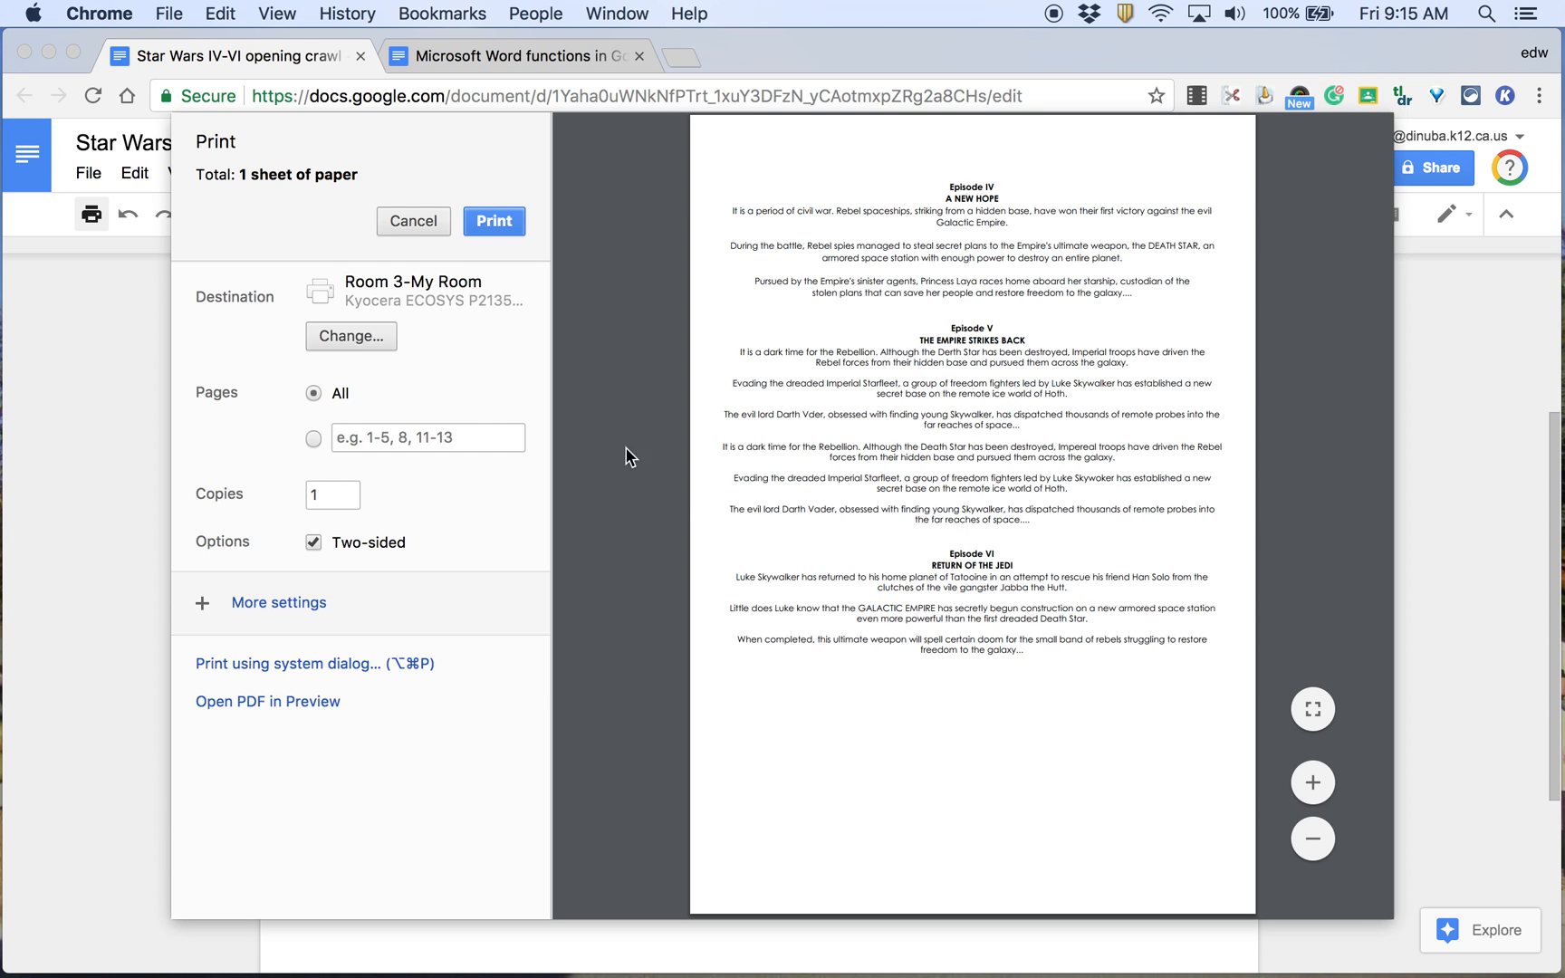
left_click(398, 218)
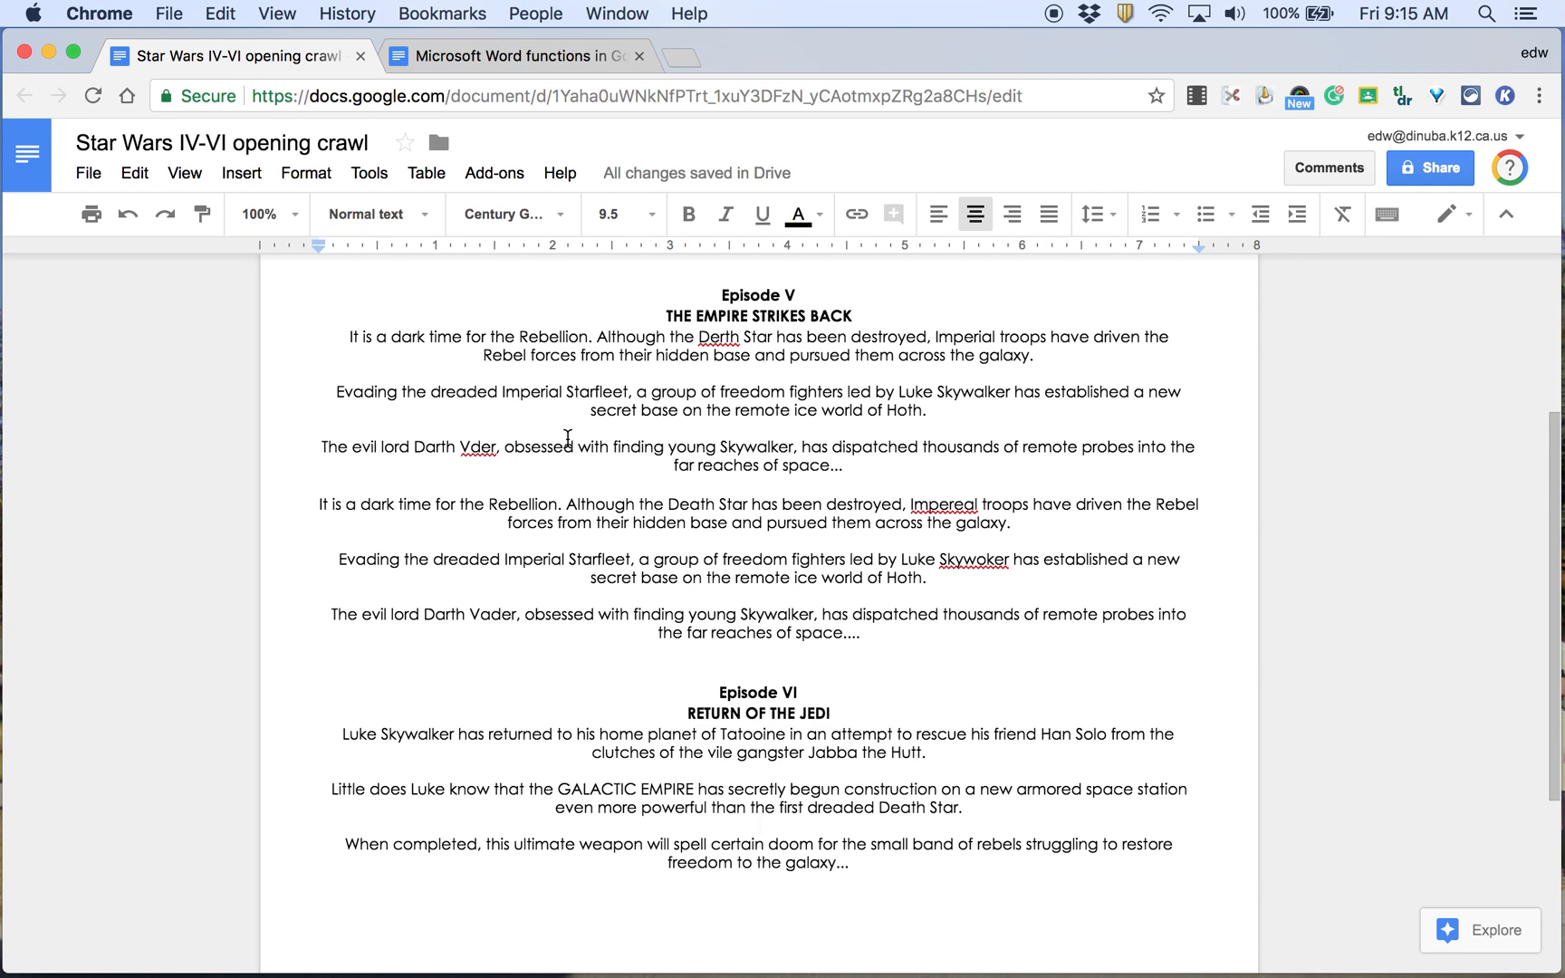
Replace the misspelled "Vder" in the Episode V text with the suggested word "Vader".
right_click(478, 450)
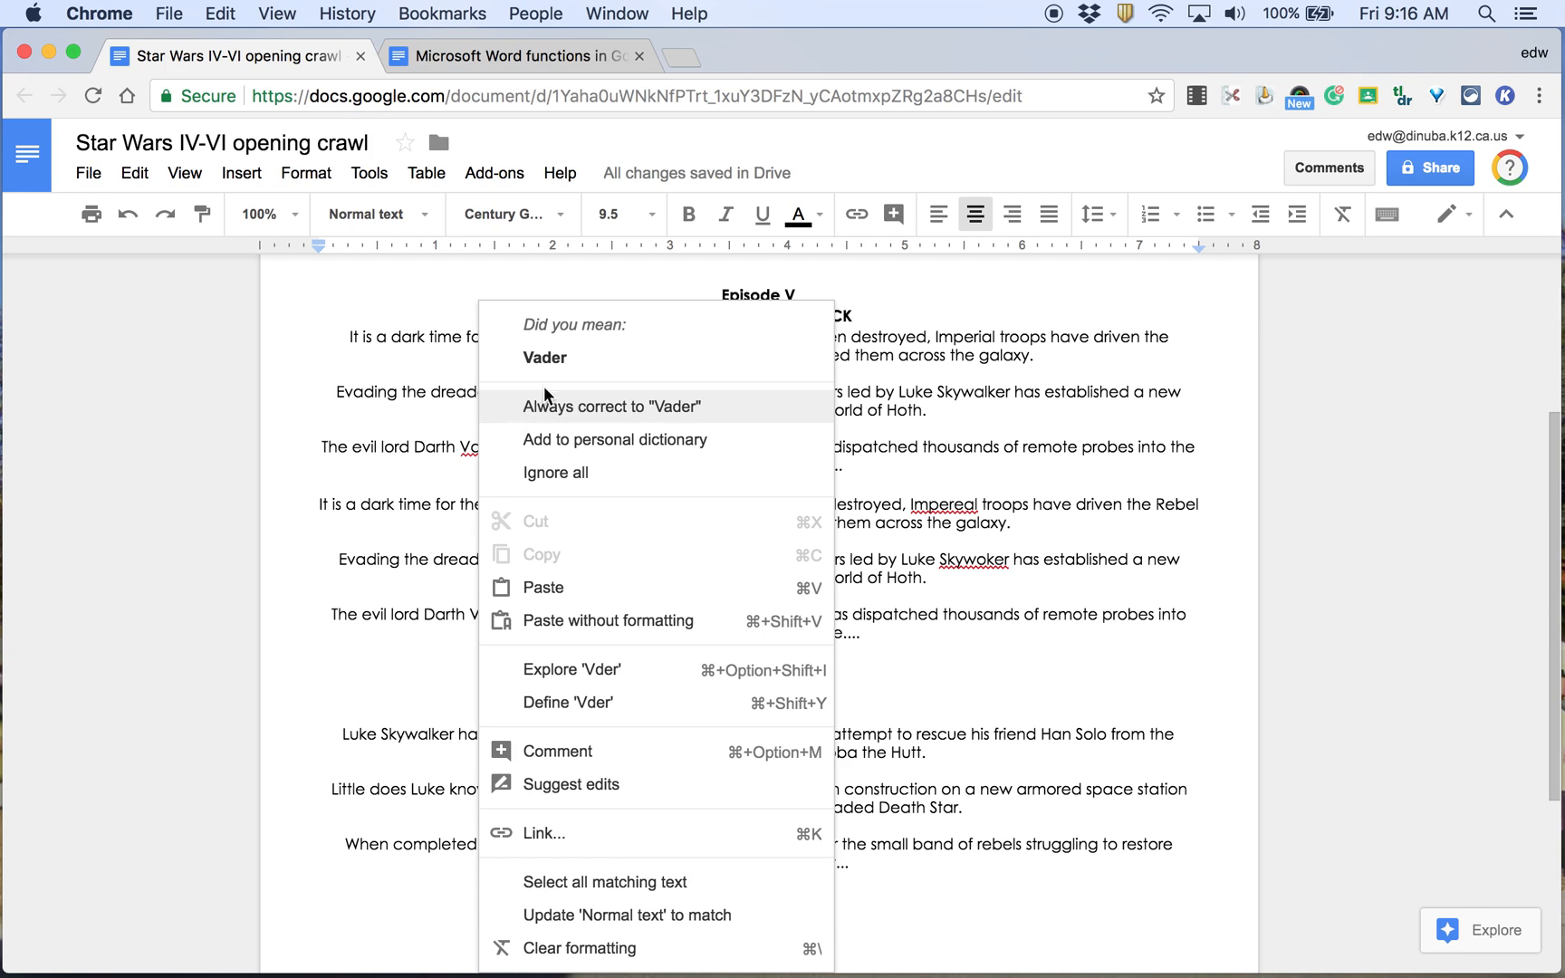
left_click(408, 514)
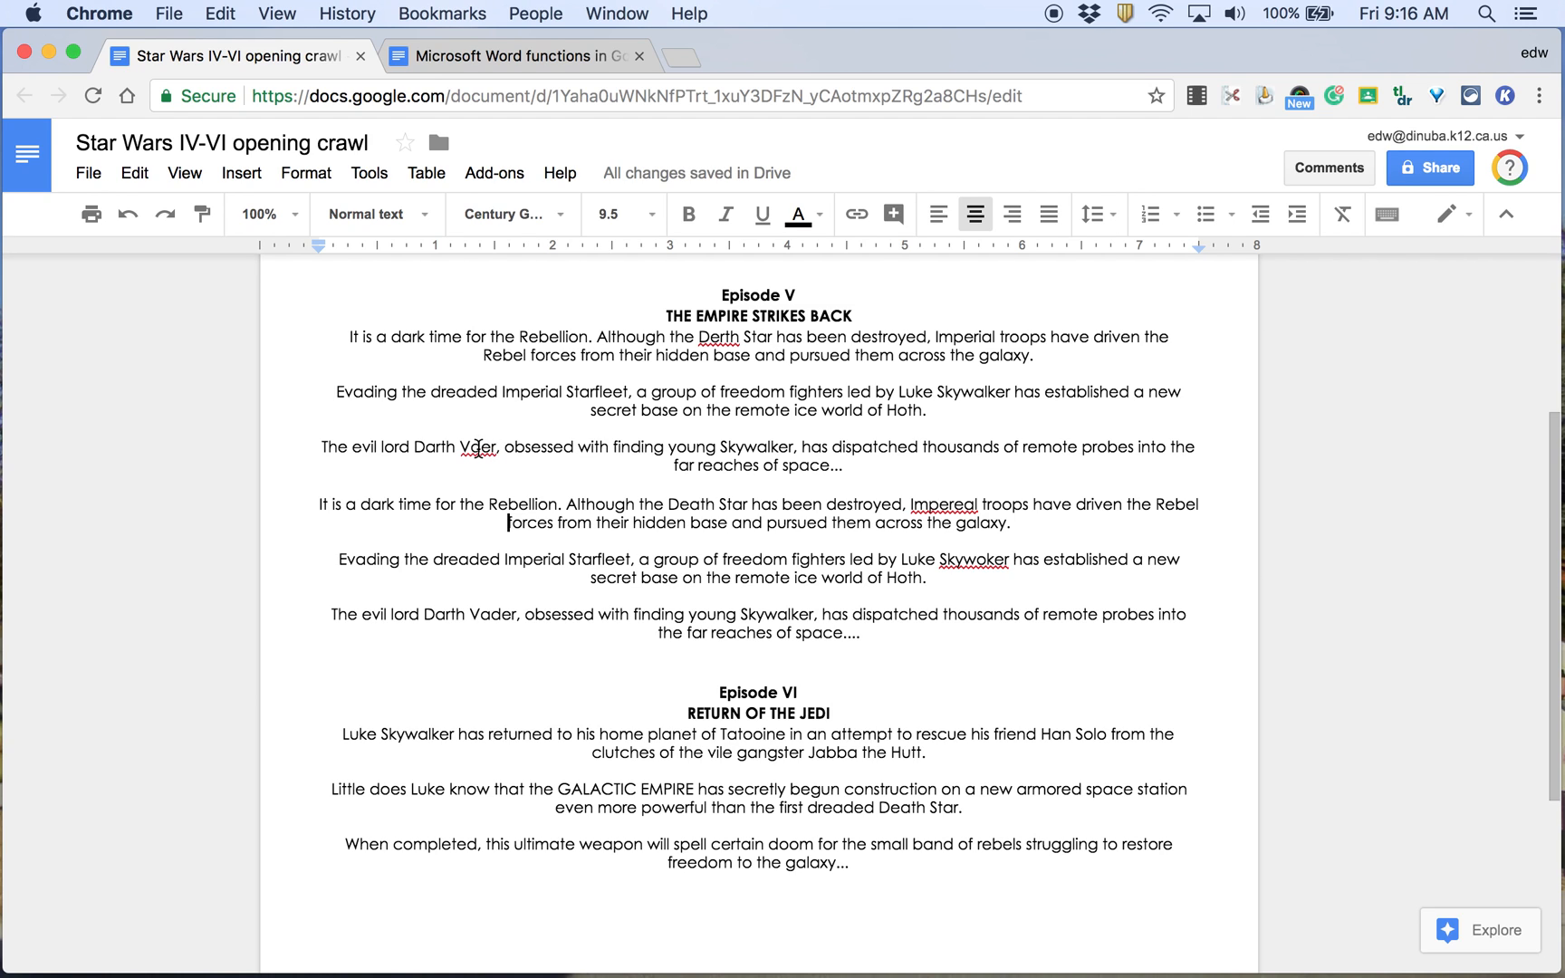
right_click(479, 454)
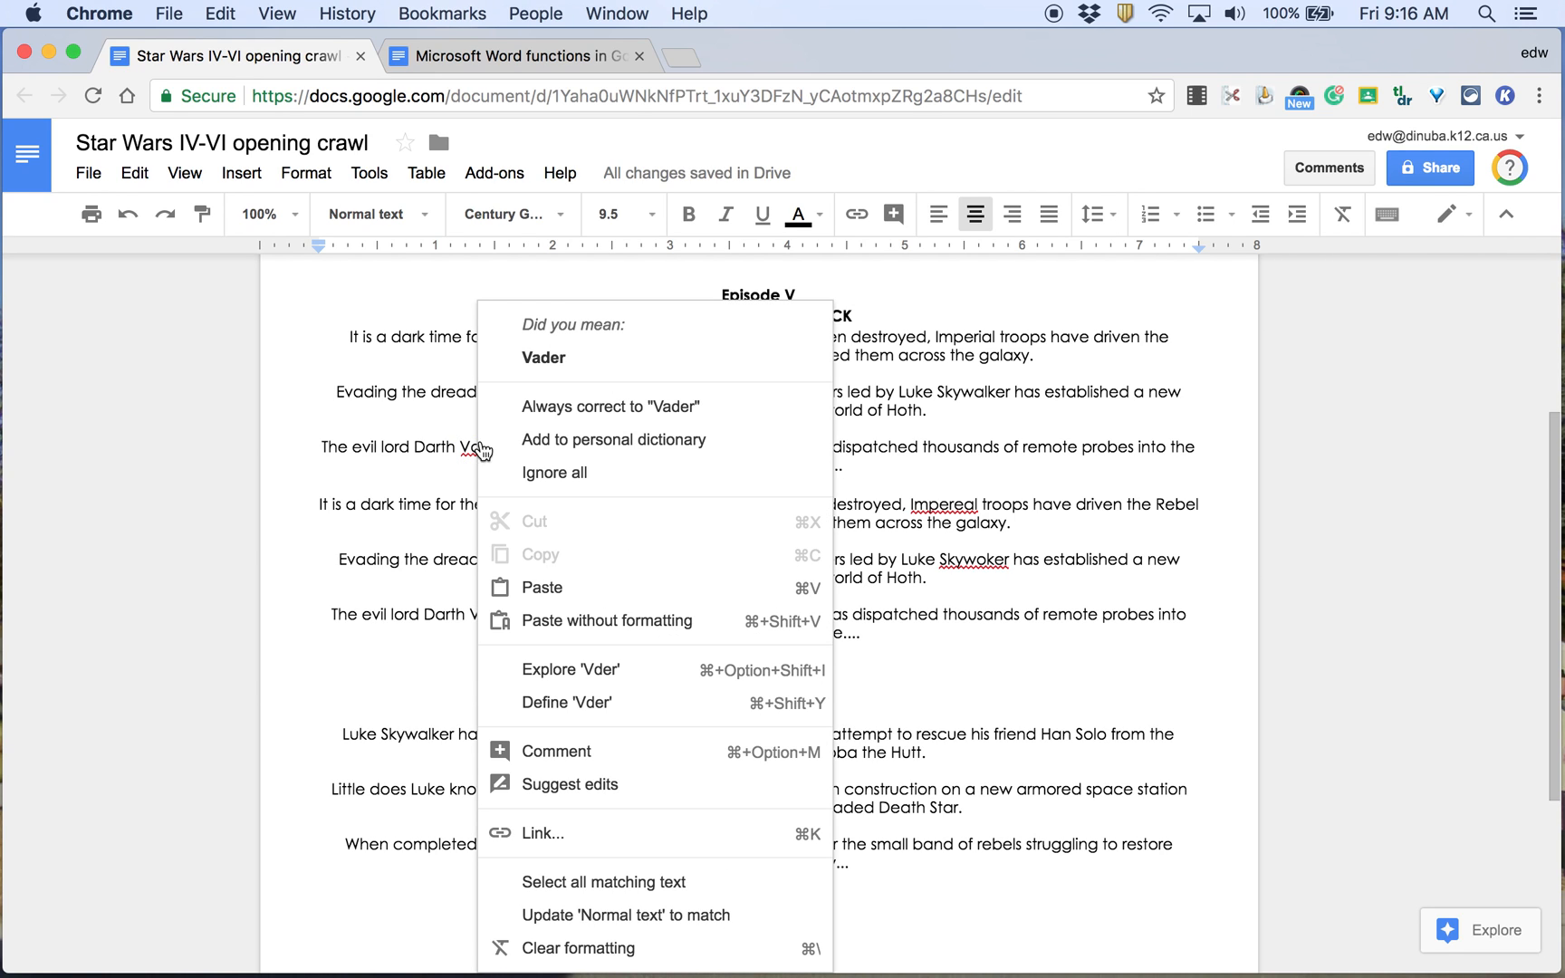
left_click(535, 361)
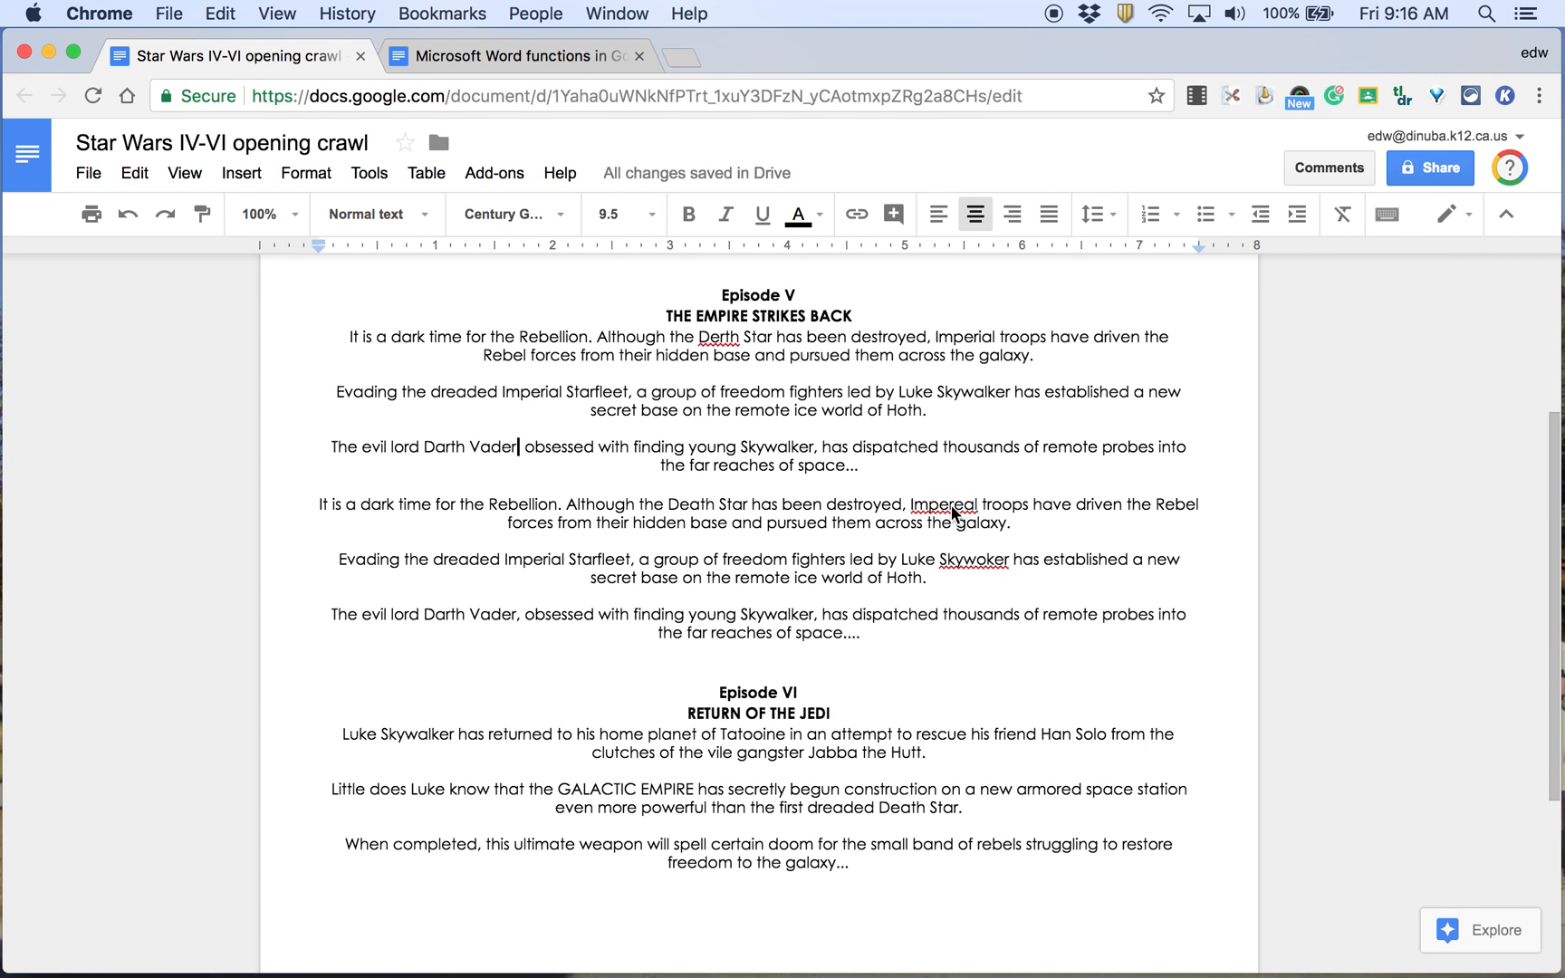
Check the suggestions for "Impereal" and "Skywoker" without applying them, and undo the "Vader" correction.
right_click(951, 506)
left_click(913, 543)
right_click(960, 563)
left_click(856, 581)
key("super+z")
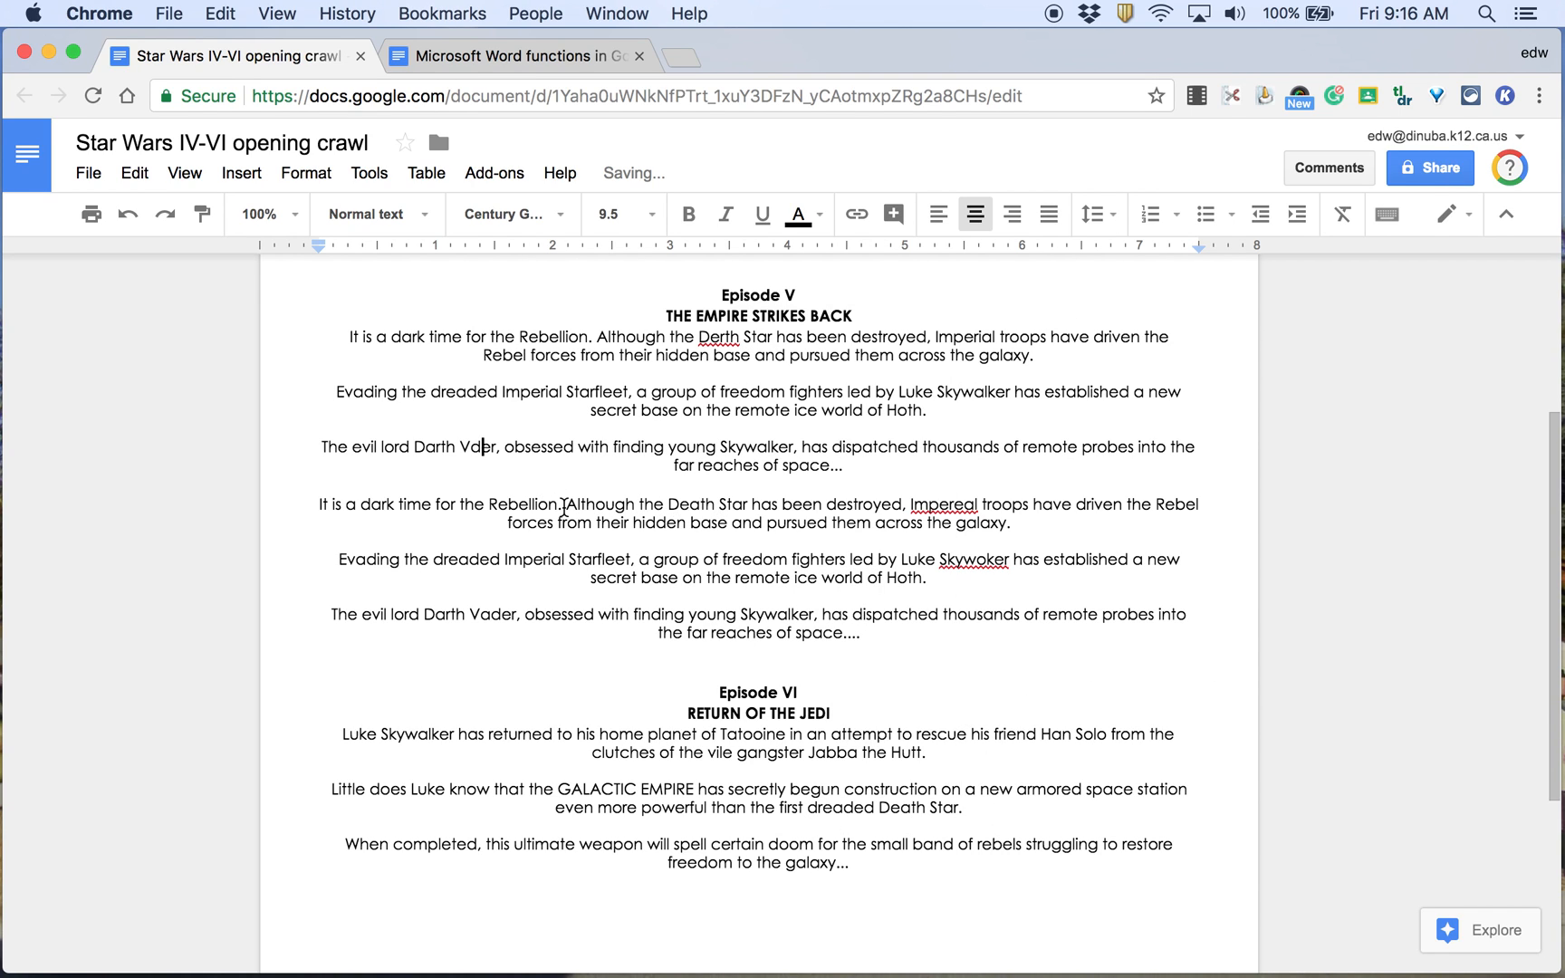
Start the spelling check on the document.
left_click(371, 176)
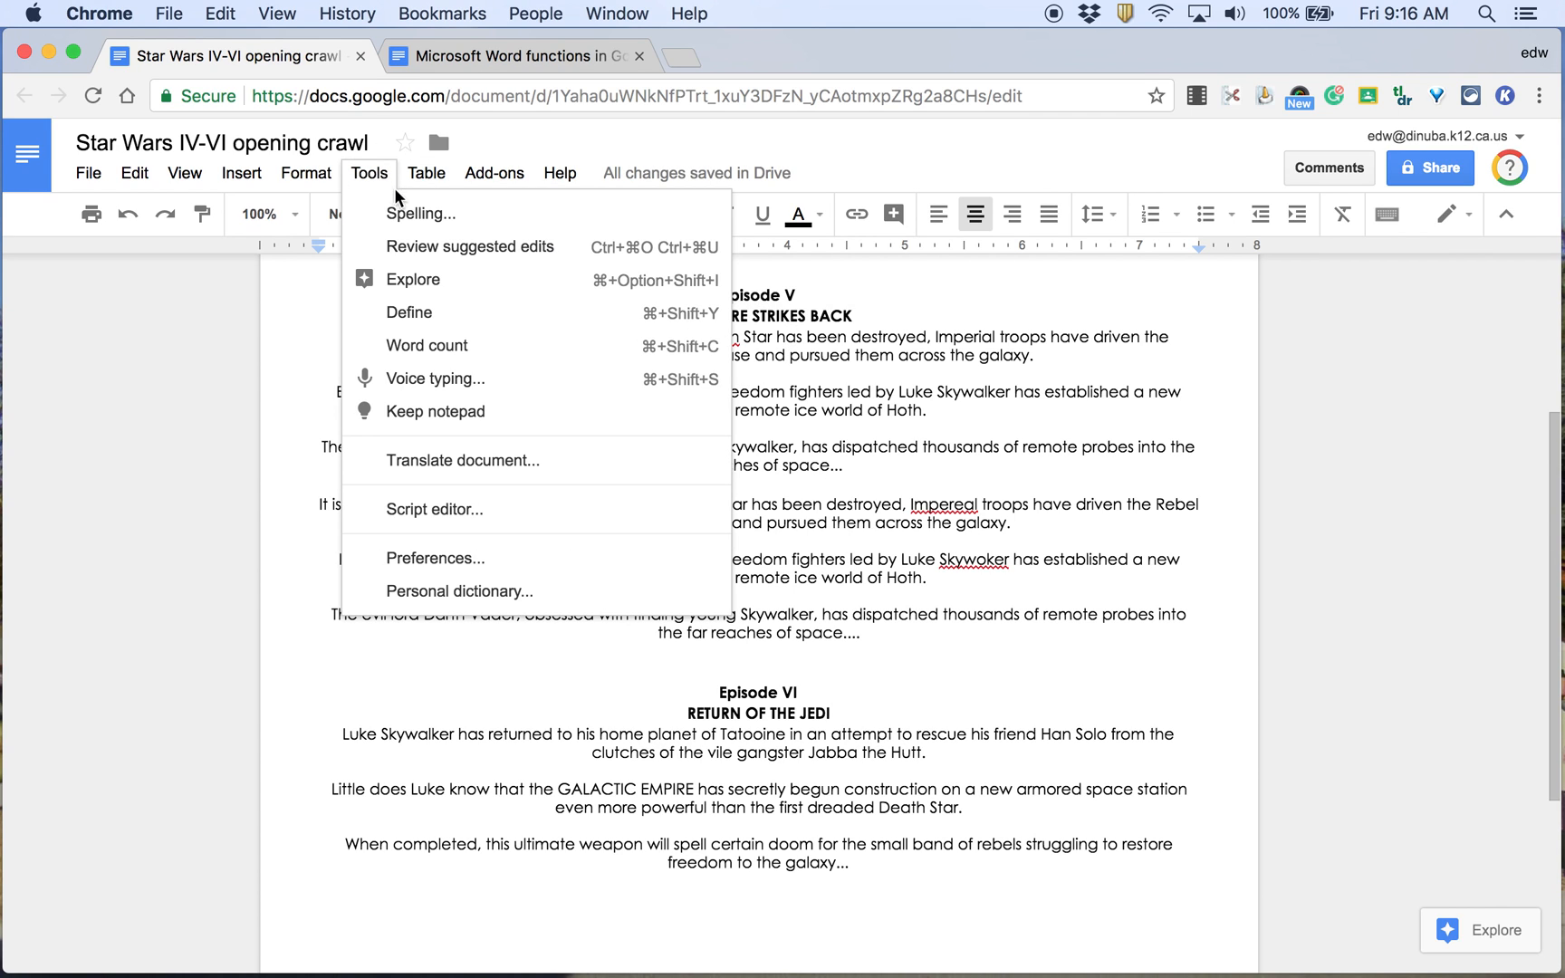
left_click(434, 216)
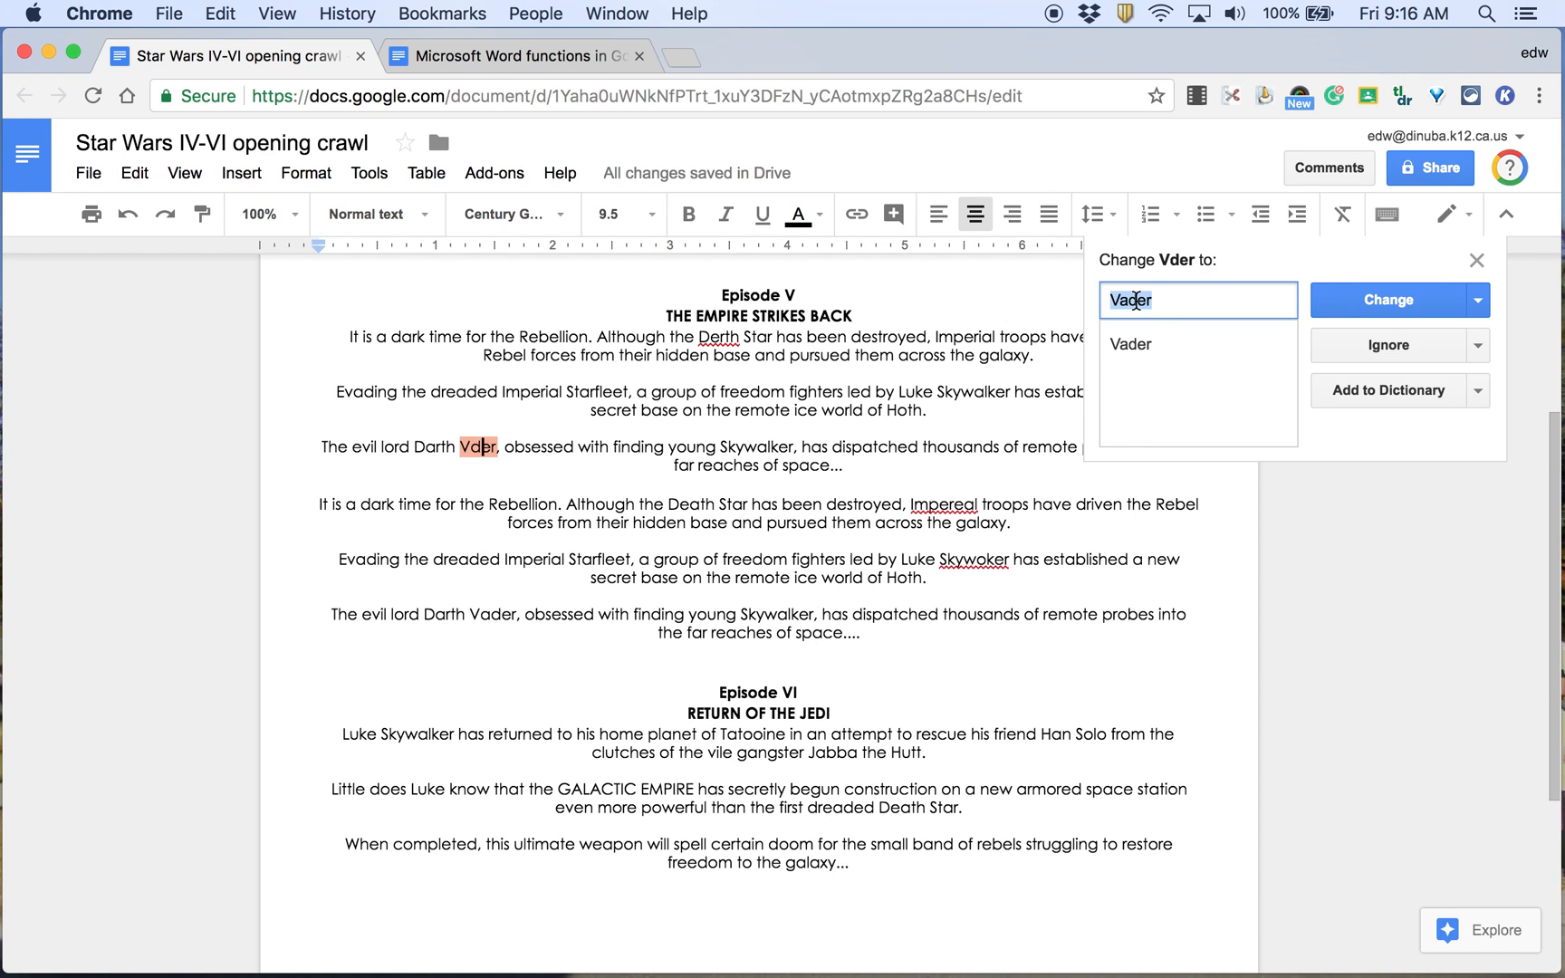
Try the custom replacement text "kjbsfkjbkj" for "Vder", erase it and pick the suggested "Vader" instead.
left_click(1164, 302)
type("kjbsfkjbkj")
key("BackSpace")
key("BackSpace")
key("BackSpace")
key("BackSpace")
key("BackSpace")
key("BackSpace")
key("BackSpace")
key("BackSpace")
left_click(1146, 350)
Examine the additional options for the personal dictionary and for ignoring the flagged word "Vder".
left_click(1475, 392)
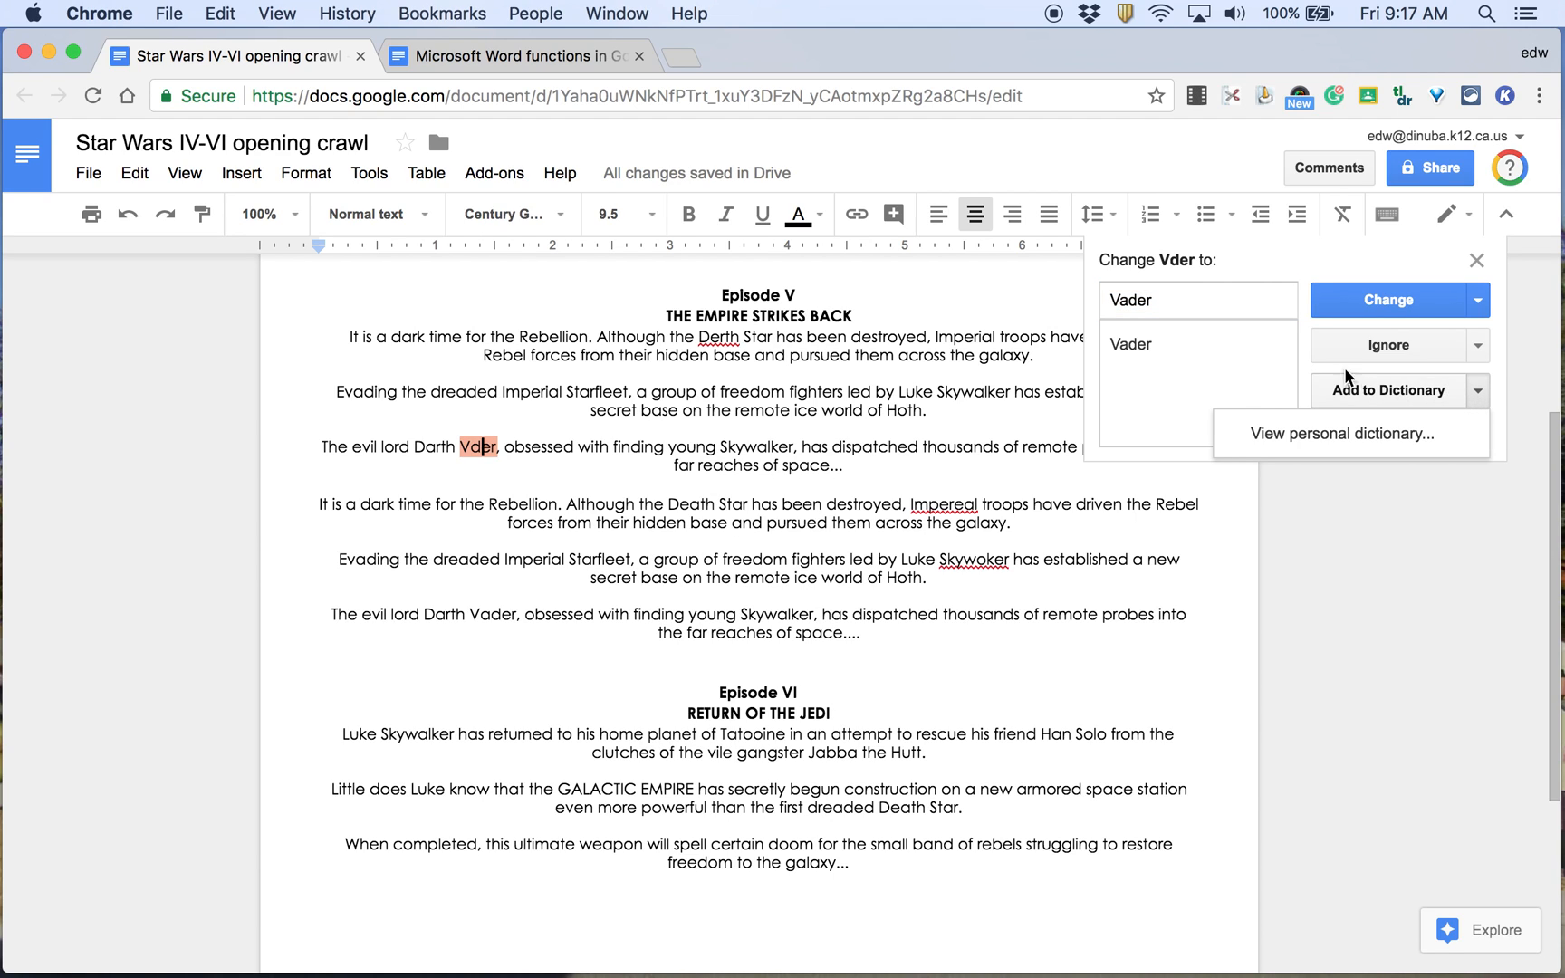
left_click(1304, 361)
left_click(1476, 341)
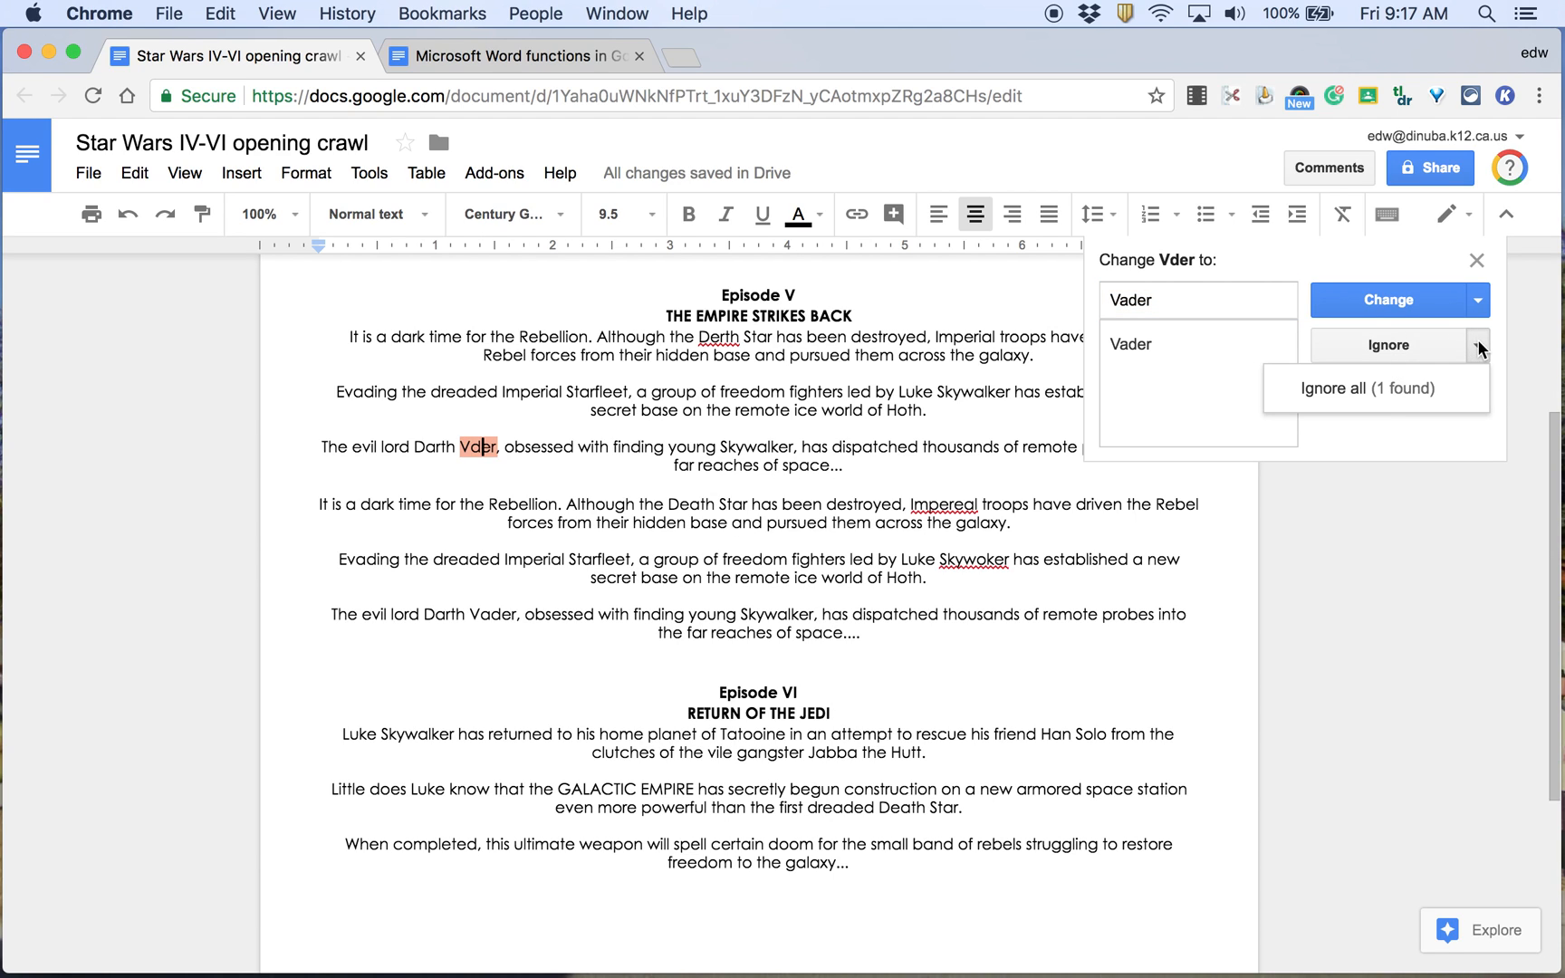
left_click(1302, 317)
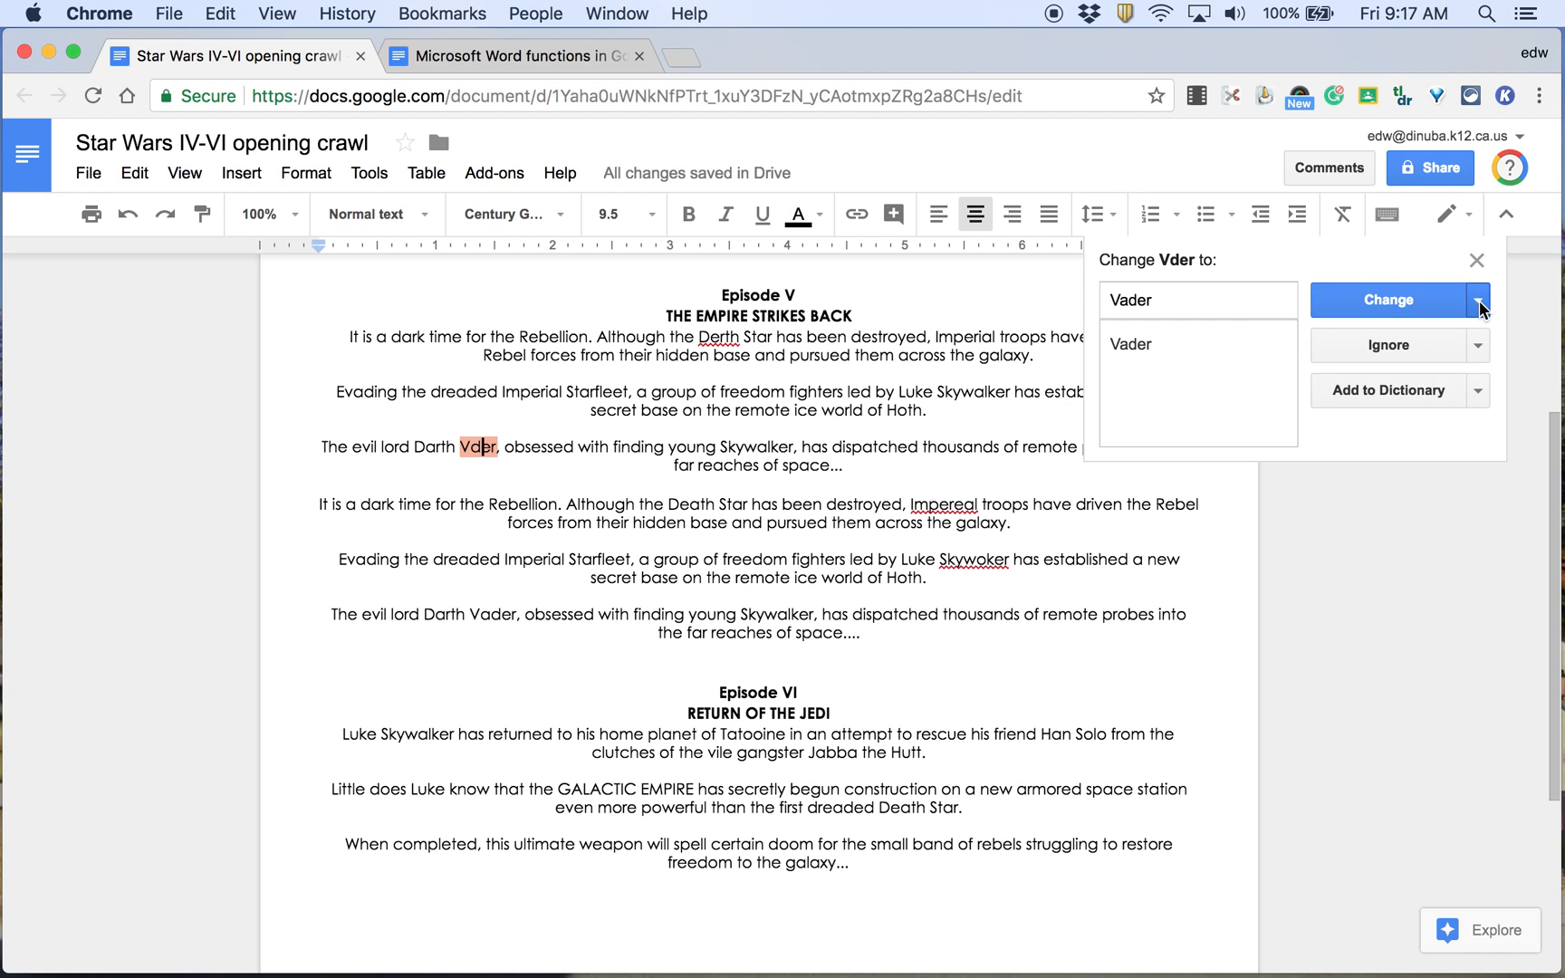
Correct the flagged words "Vder", "Impereal", "Skywoker", "Laya" and "Derth" to "Vader", "Imperial", "Skywalker", "Leia" and "Death".
left_click(1395, 301)
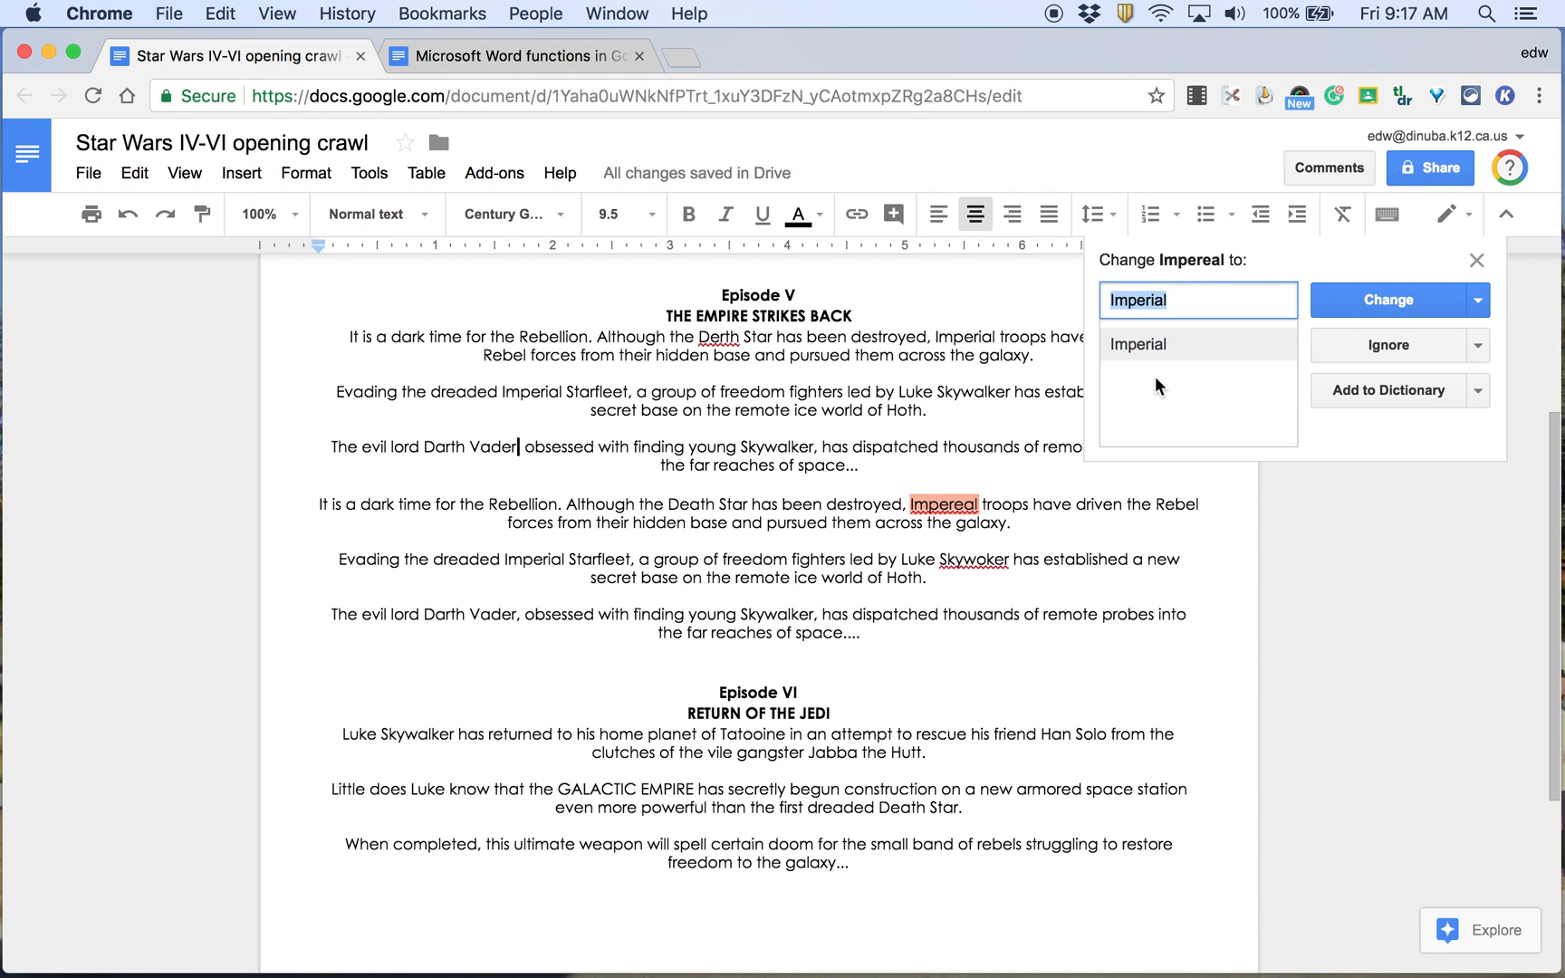
left_click(1374, 310)
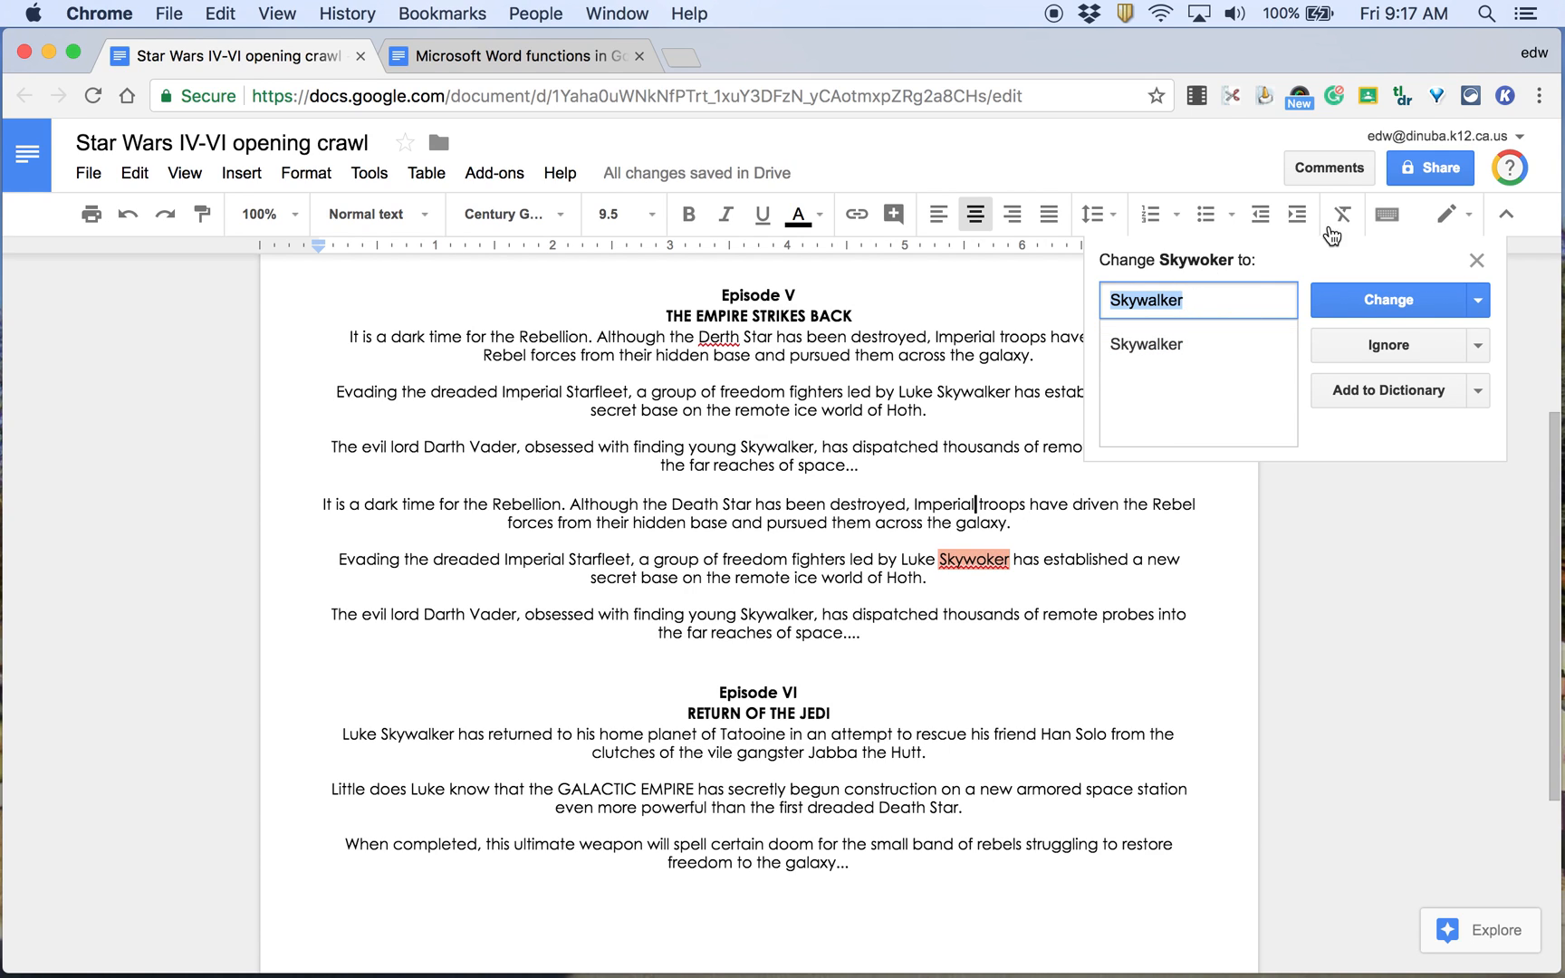
left_click(1383, 303)
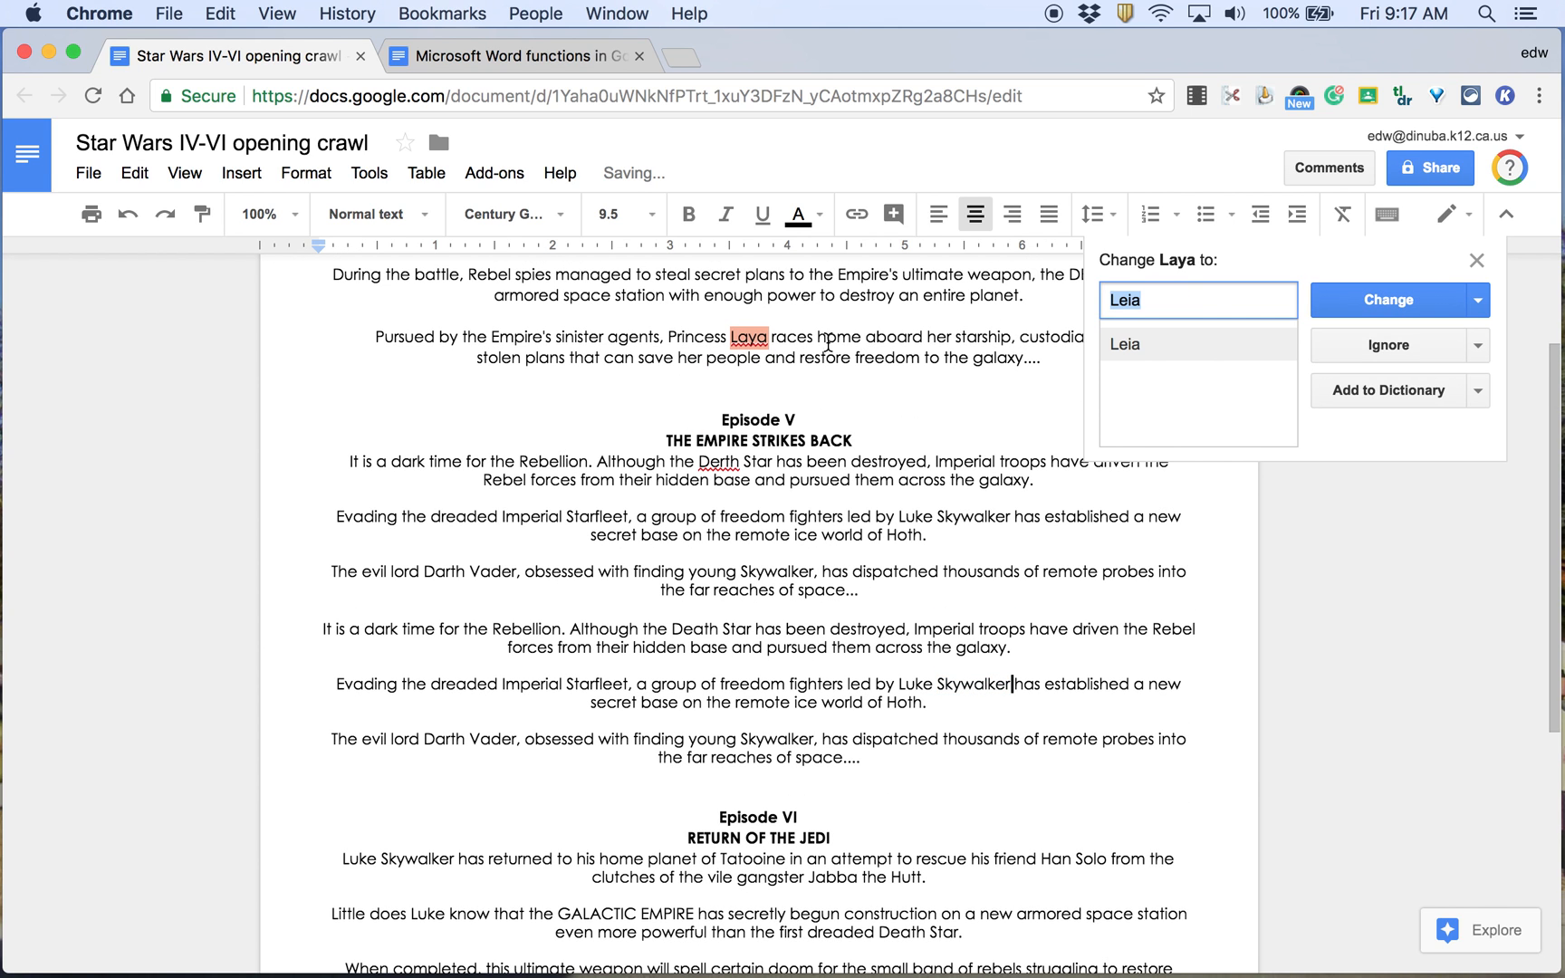
scroll(845, 345, "up", 2)
scroll(845, 346, "up", 1)
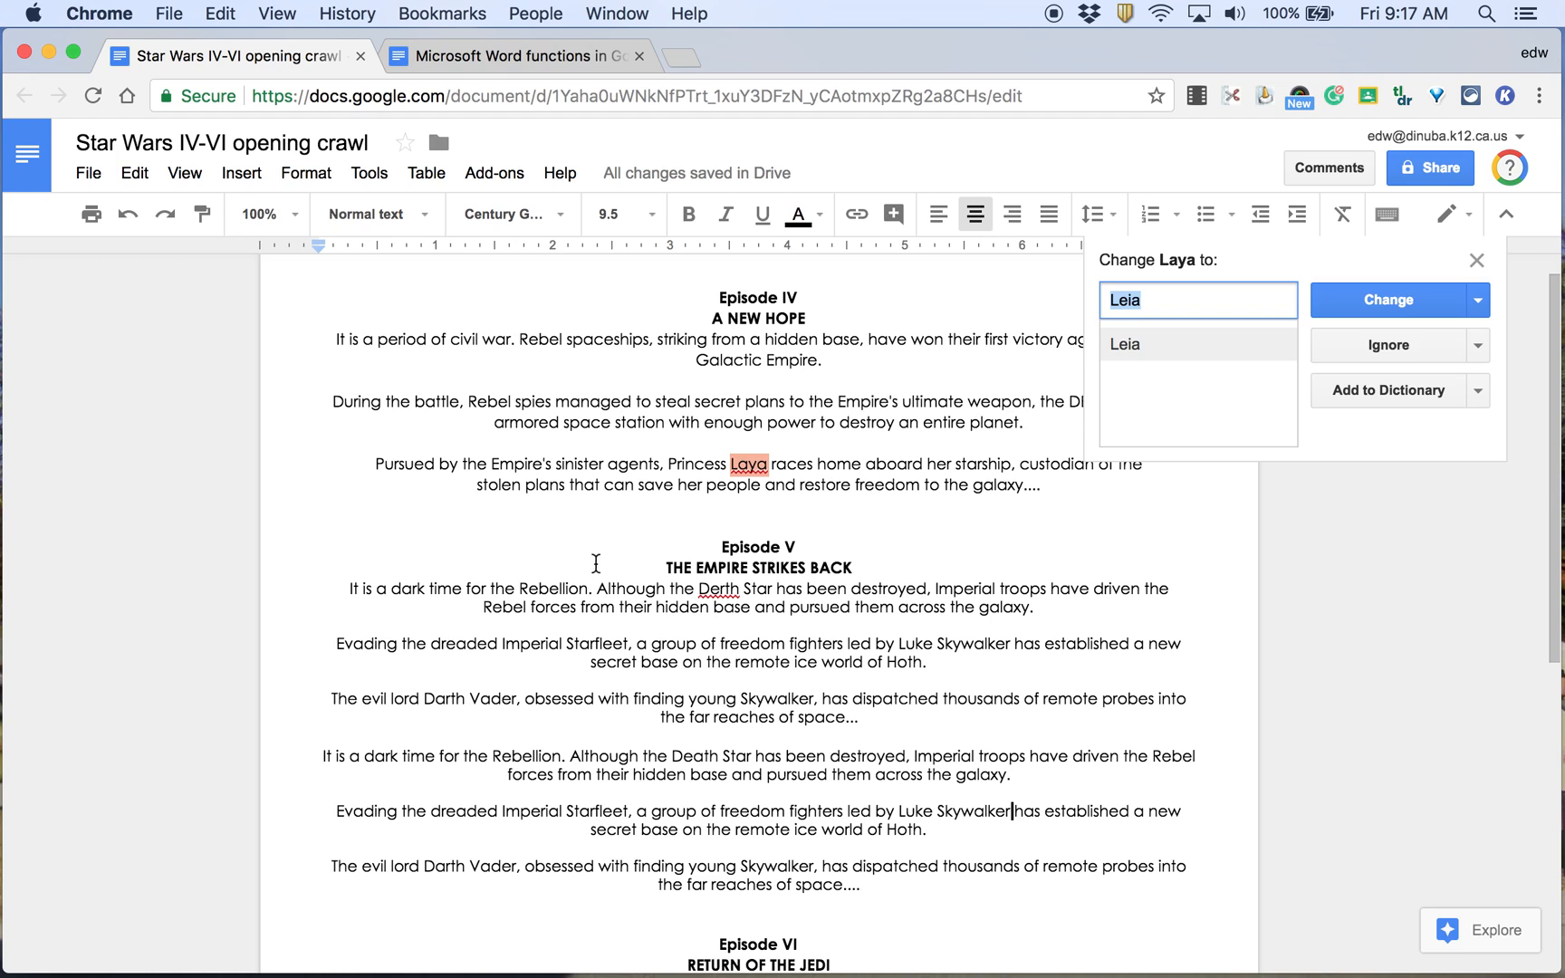
left_click(1373, 307)
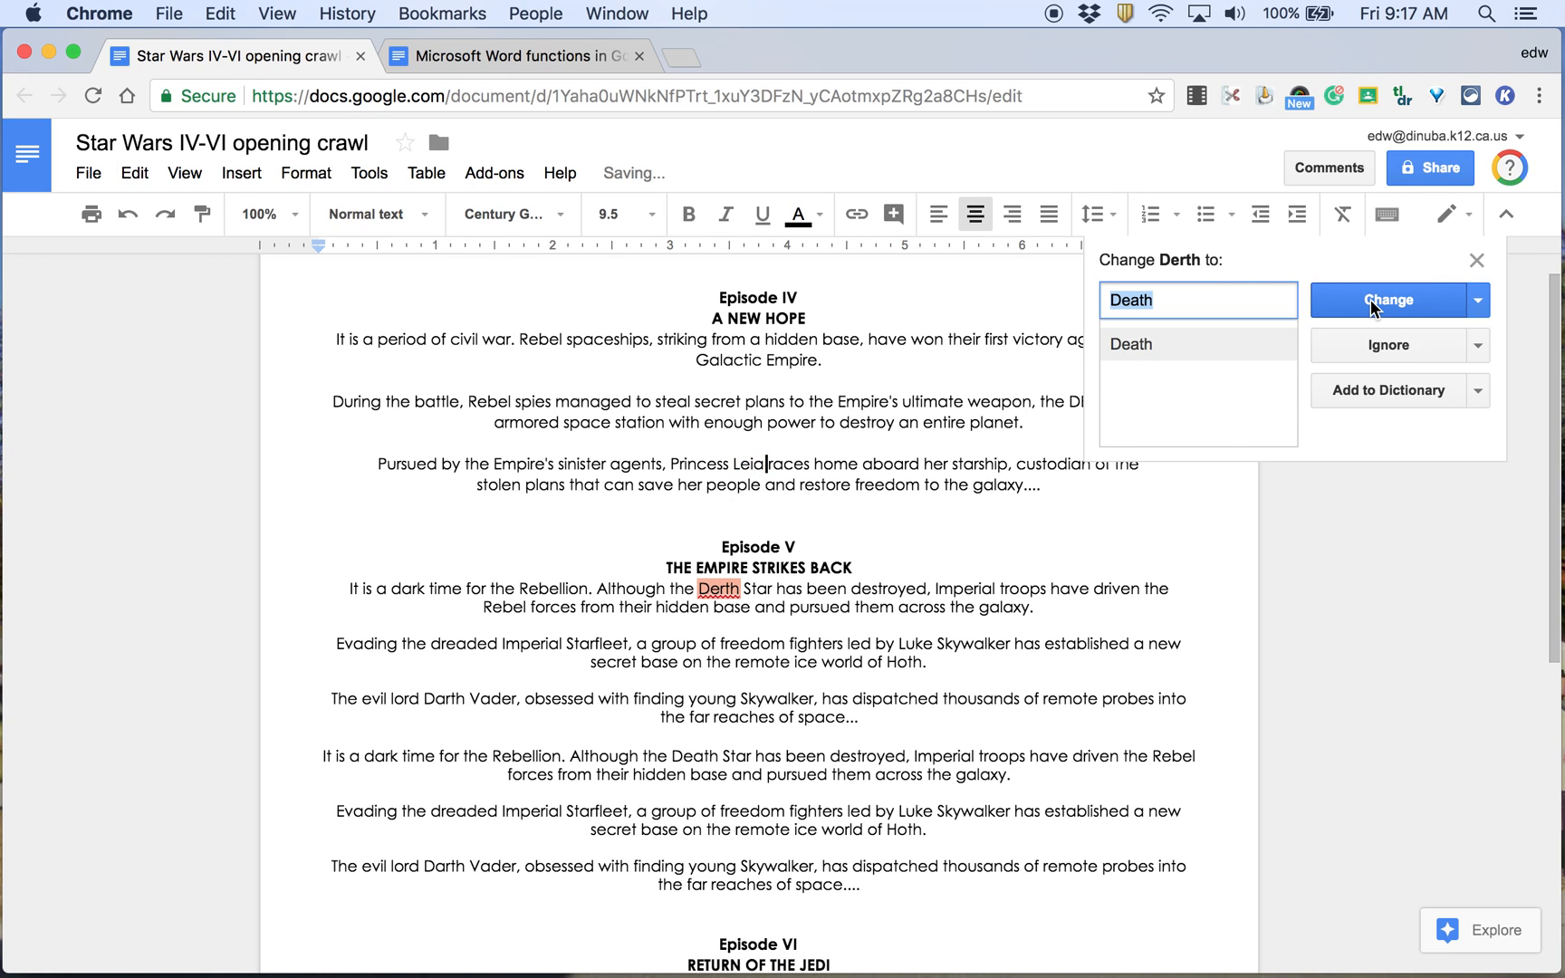
left_click(1370, 301)
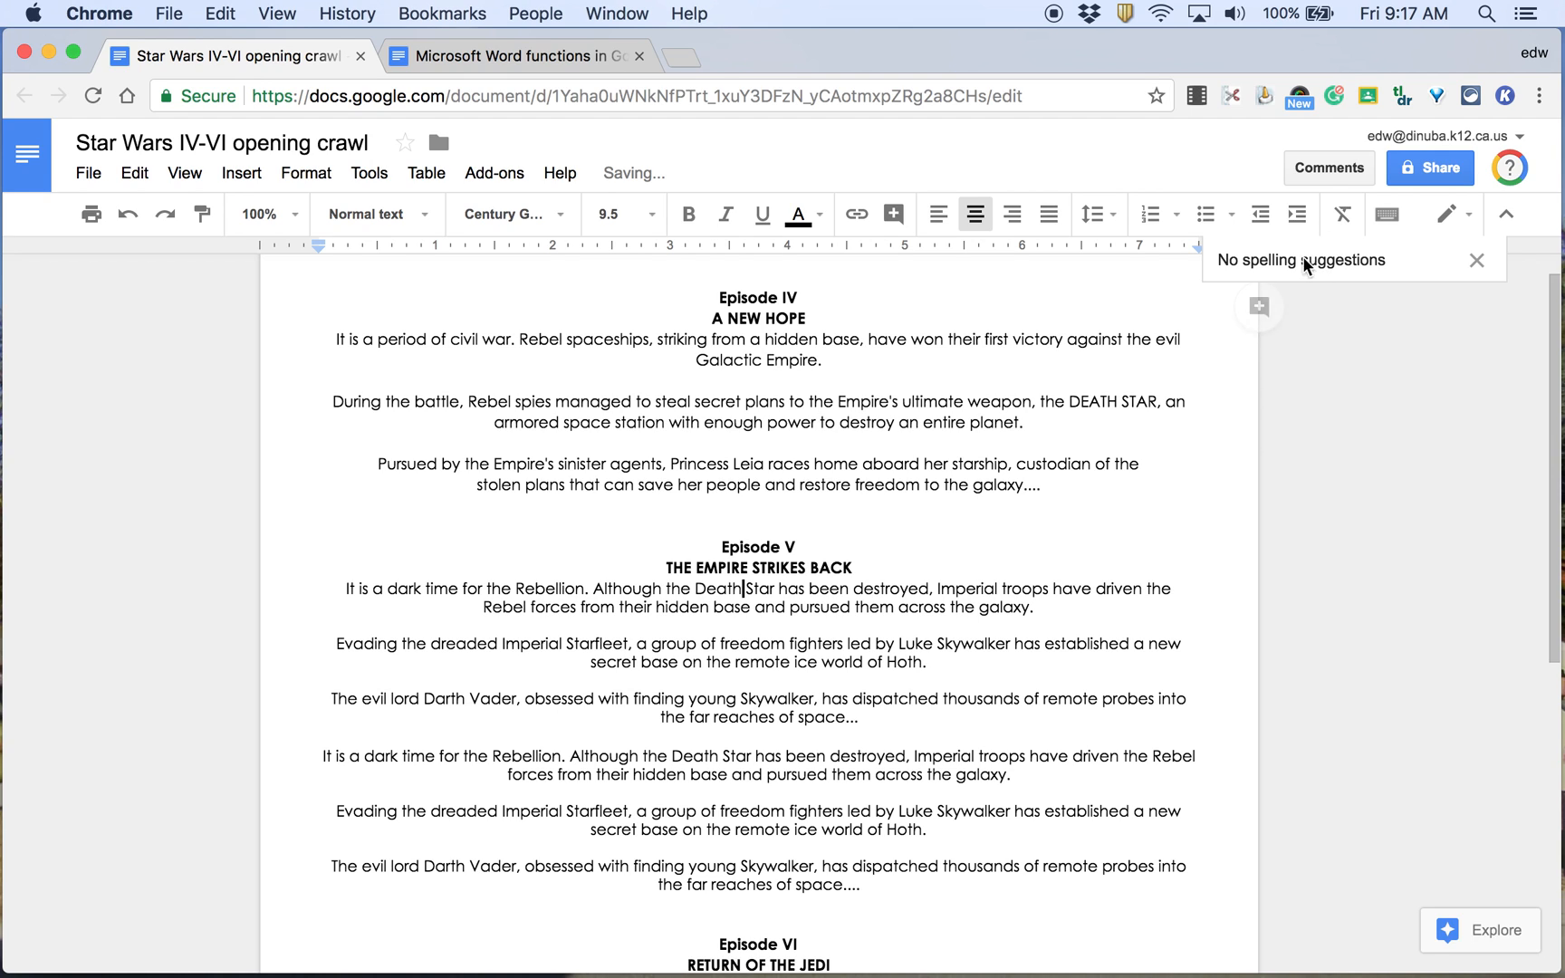
Dismiss the finished spelling check and look over the available proofing tools.
left_click(1477, 261)
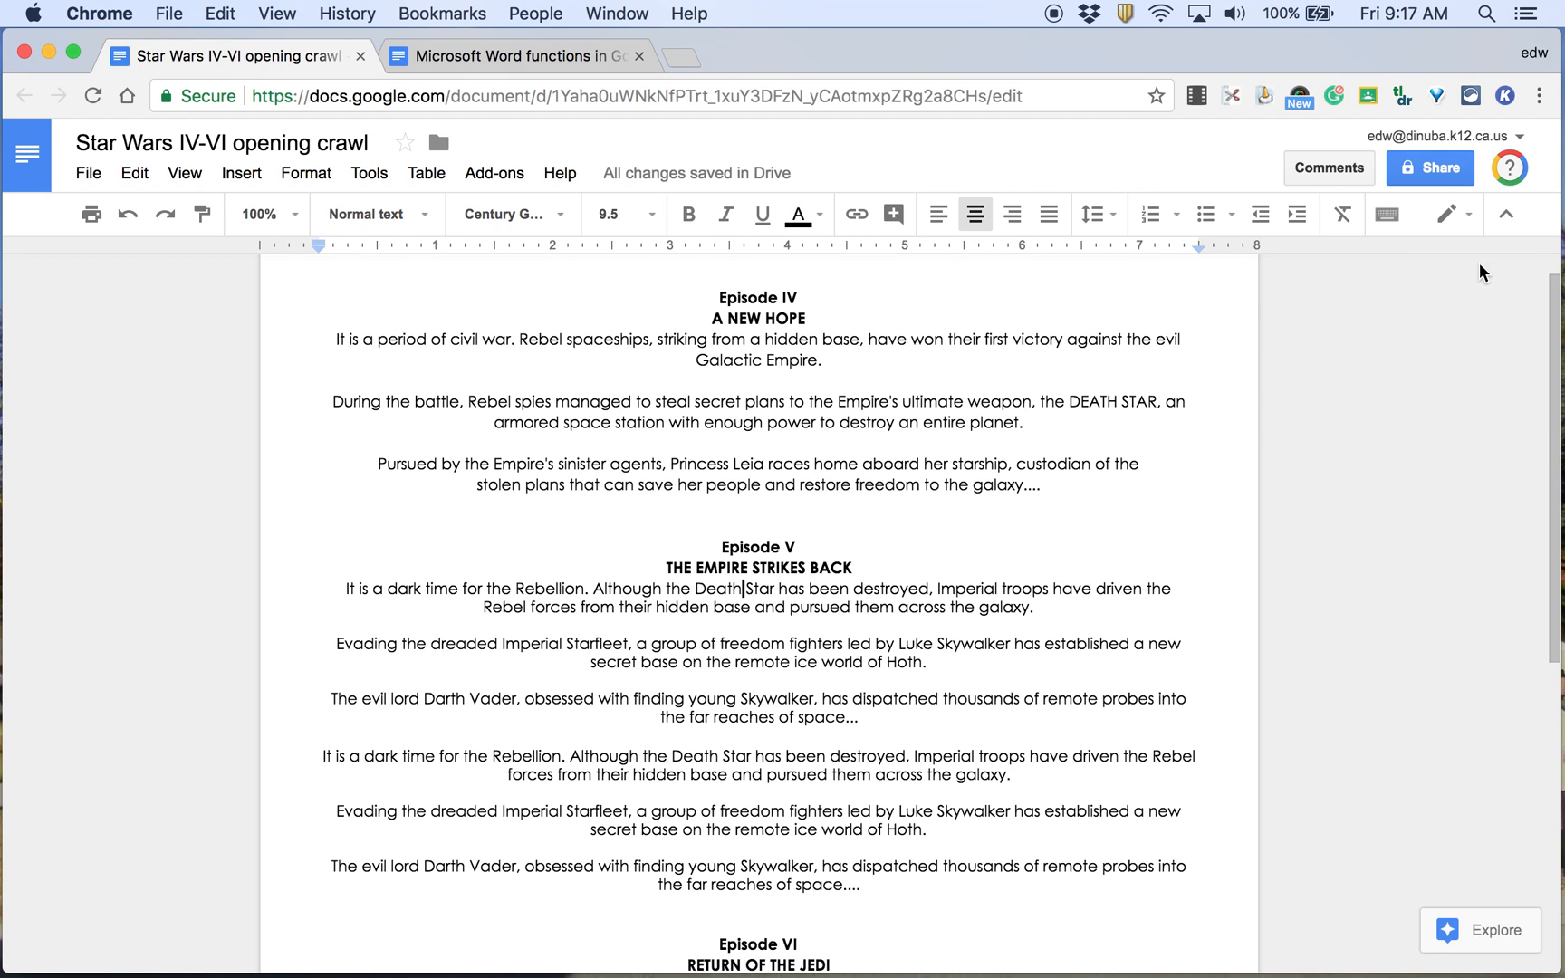
left_click(371, 172)
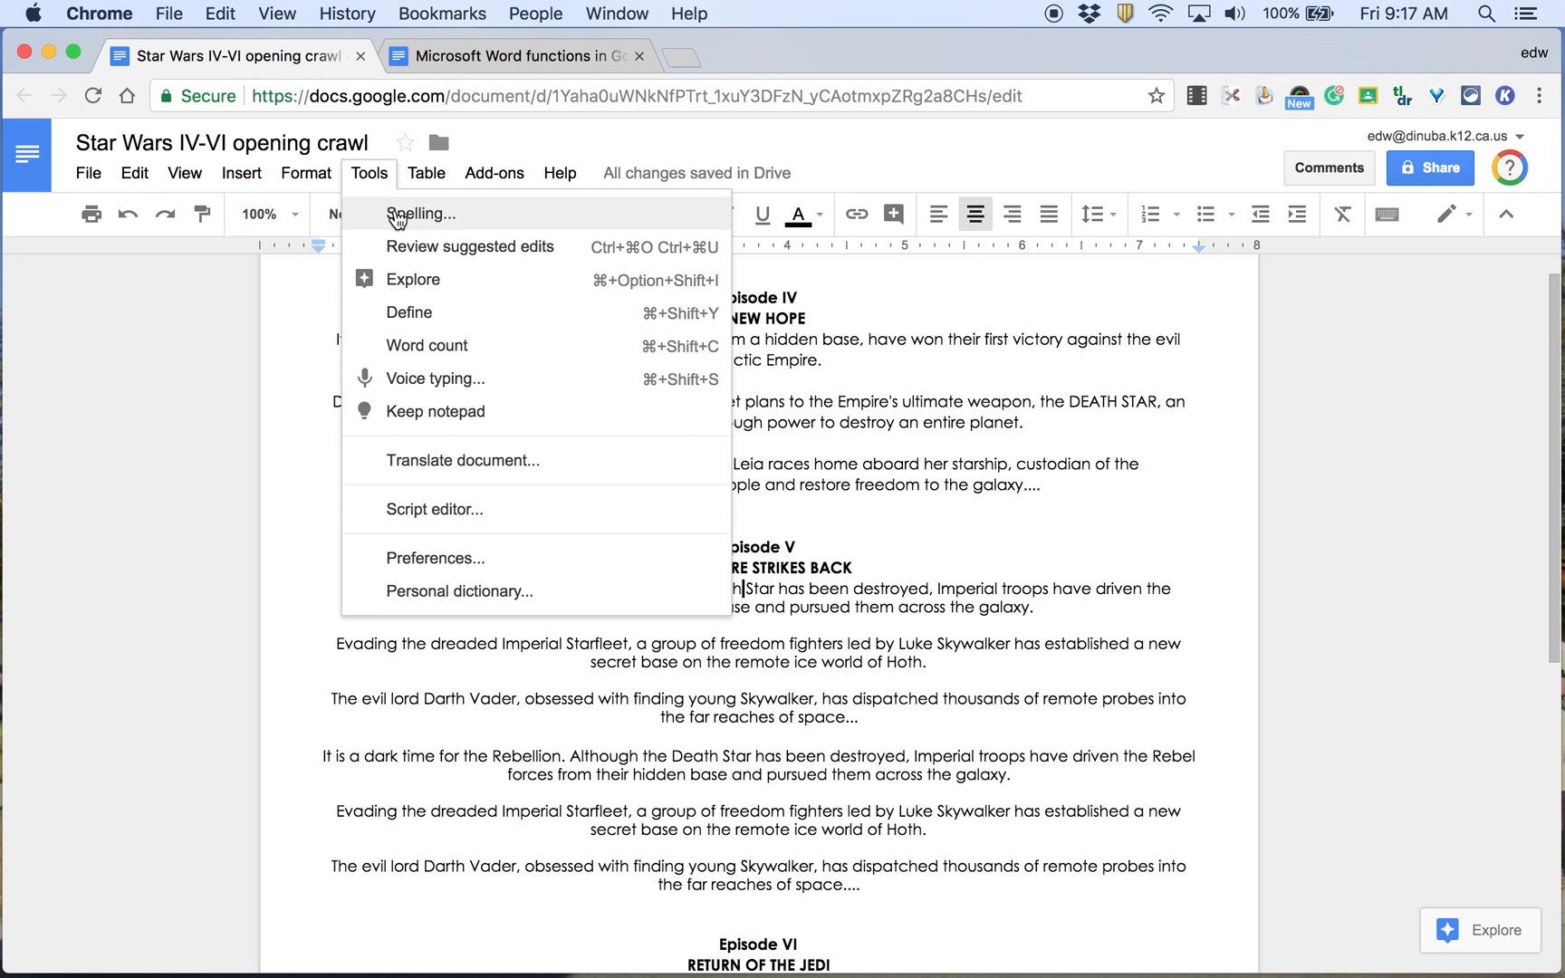
left_click(811, 484)
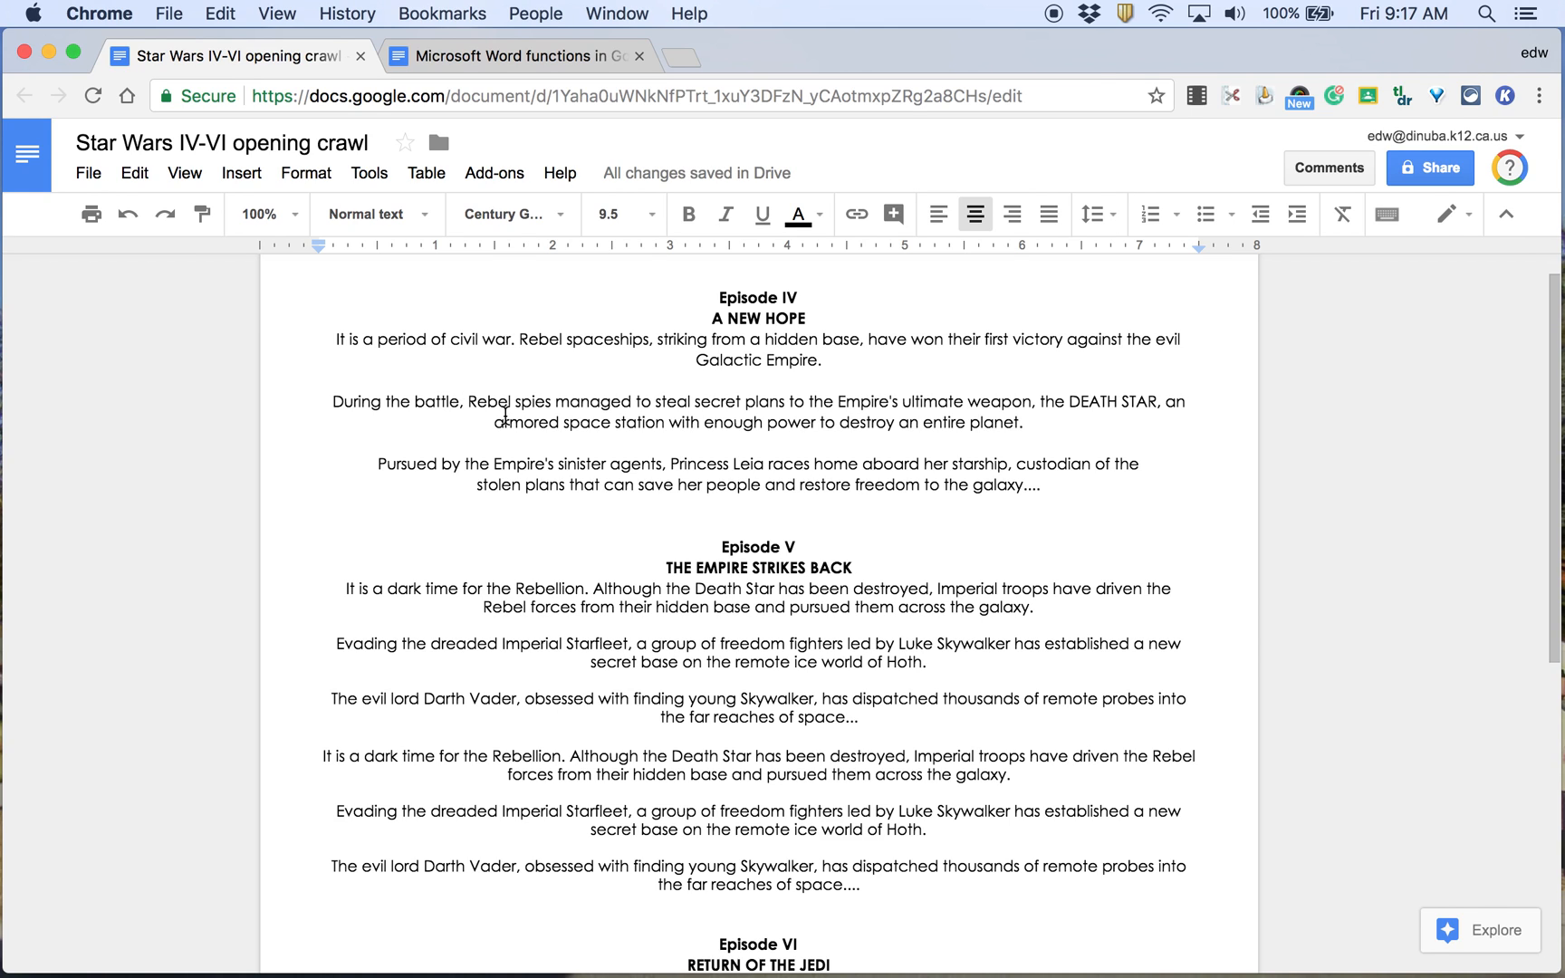
scroll(505, 415, "up", 1)
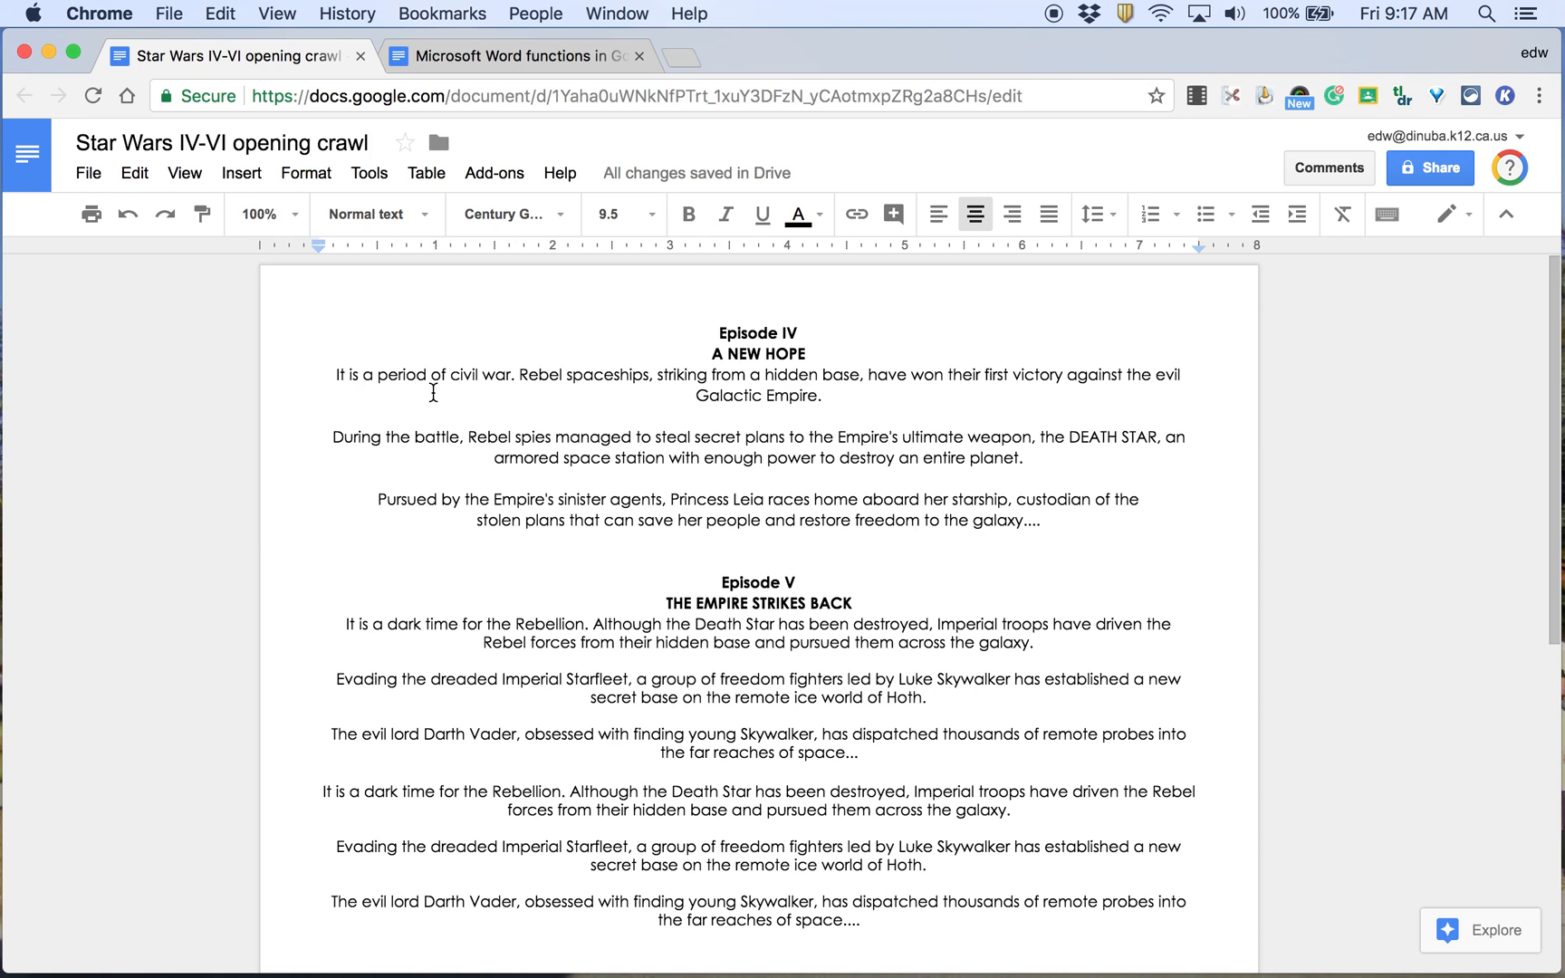
View the find and replace option, run a quick search for "galaxy" in the document and close the search.
left_click(130, 176)
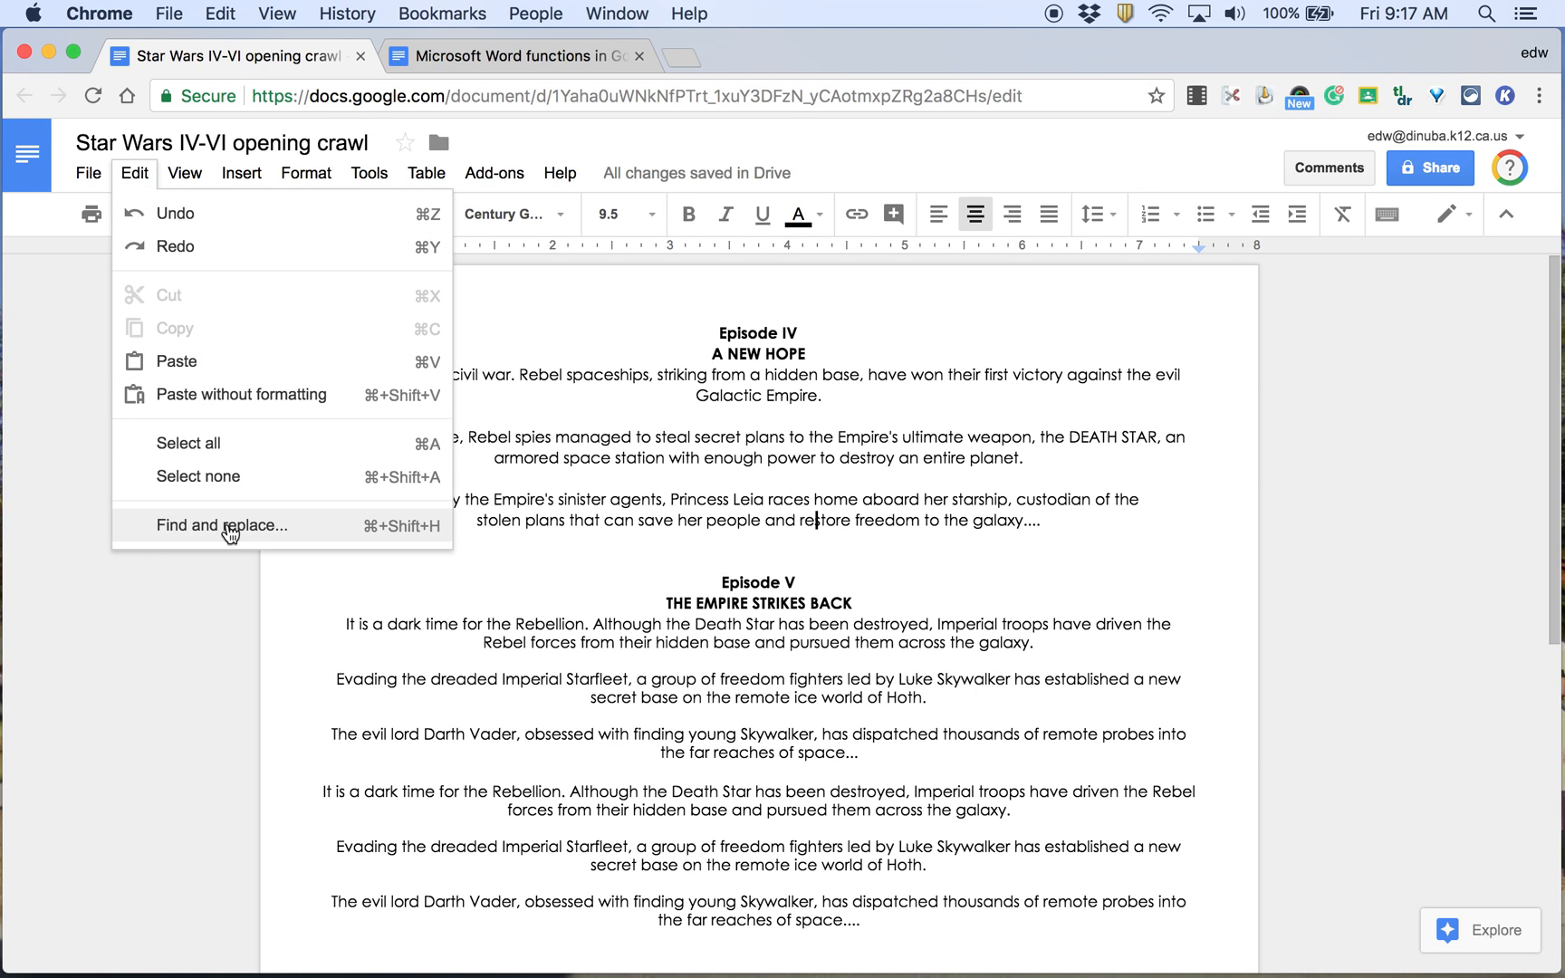
left_click(293, 590)
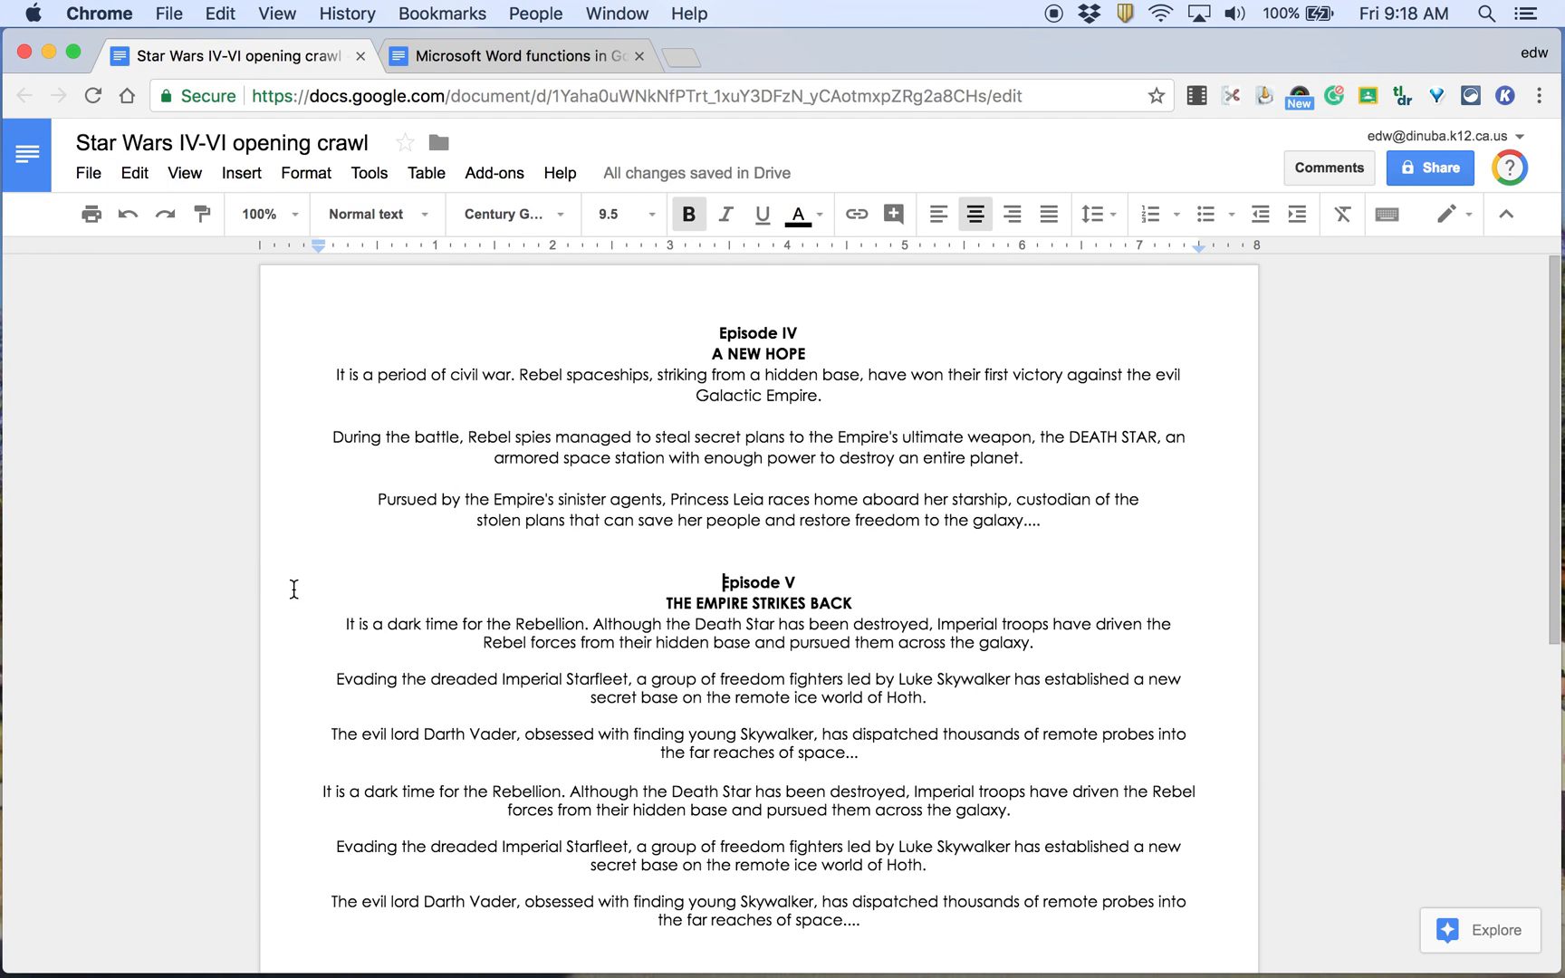
key("super+f")
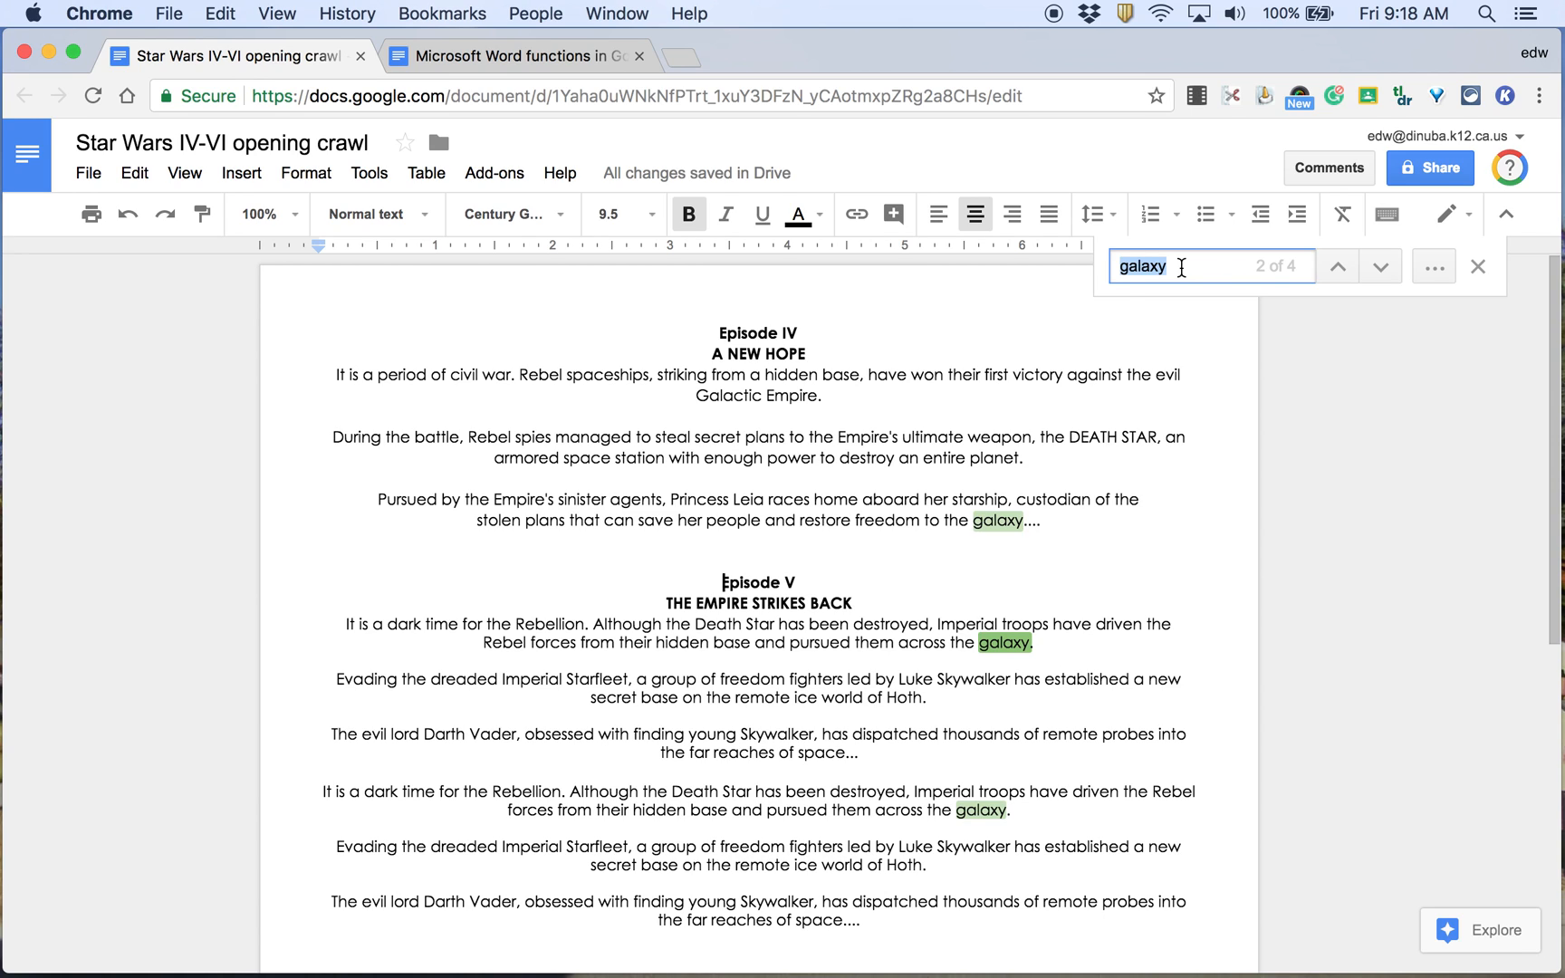
left_click(1475, 263)
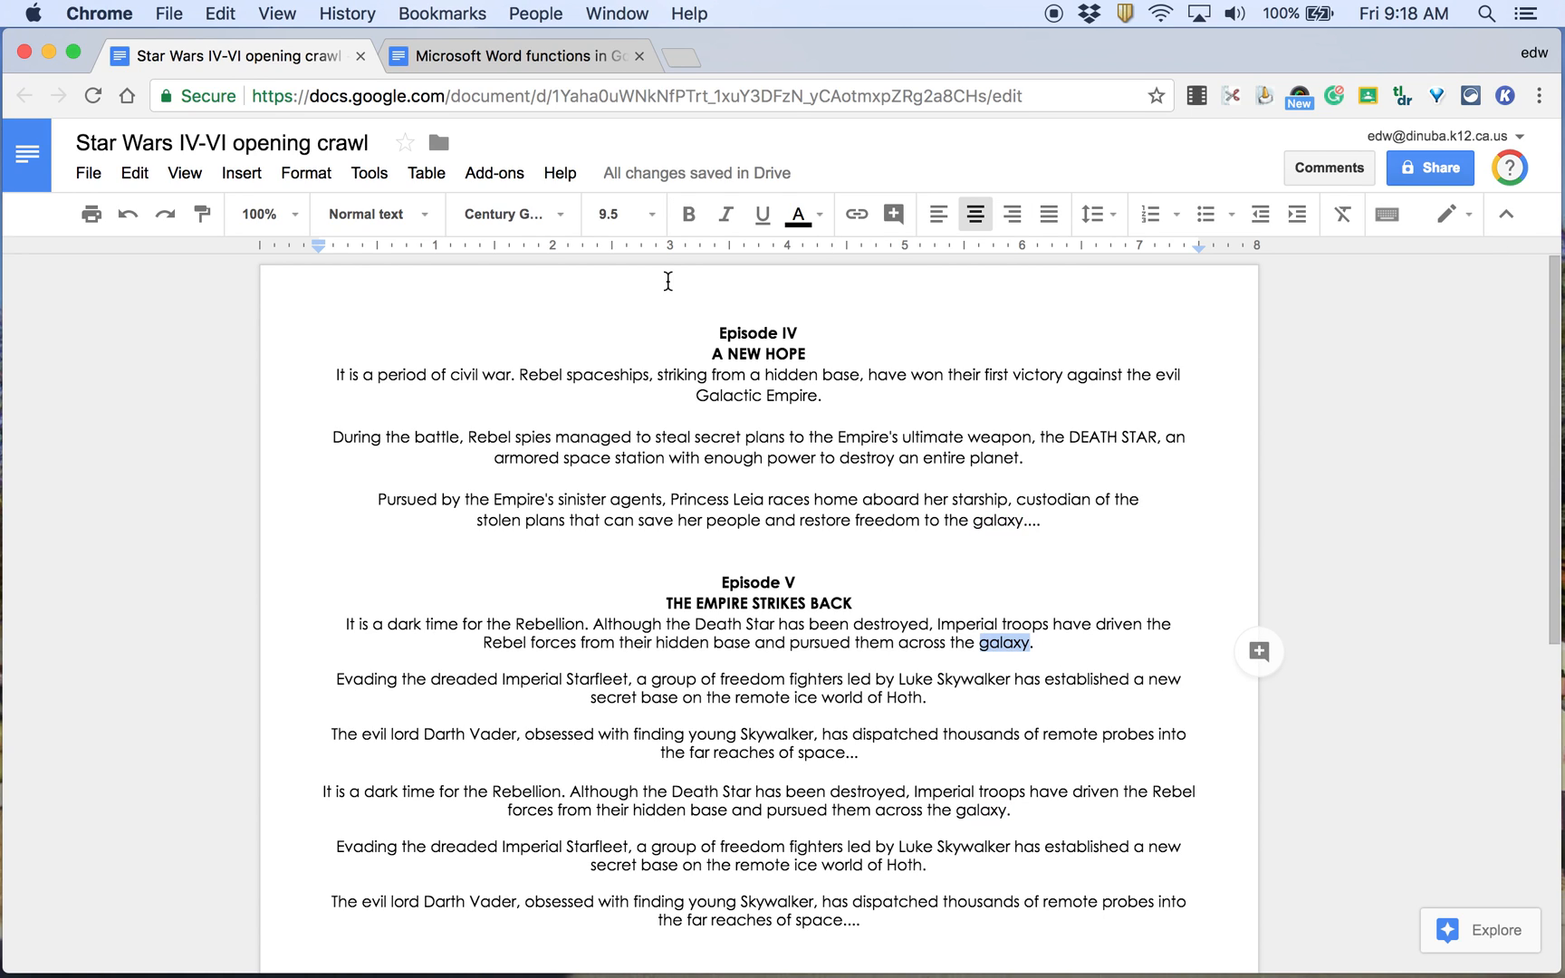
Set up a find and replace that looks for "galaxy" and substitutes "neighborhood".
left_click(142, 174)
left_click(211, 525)
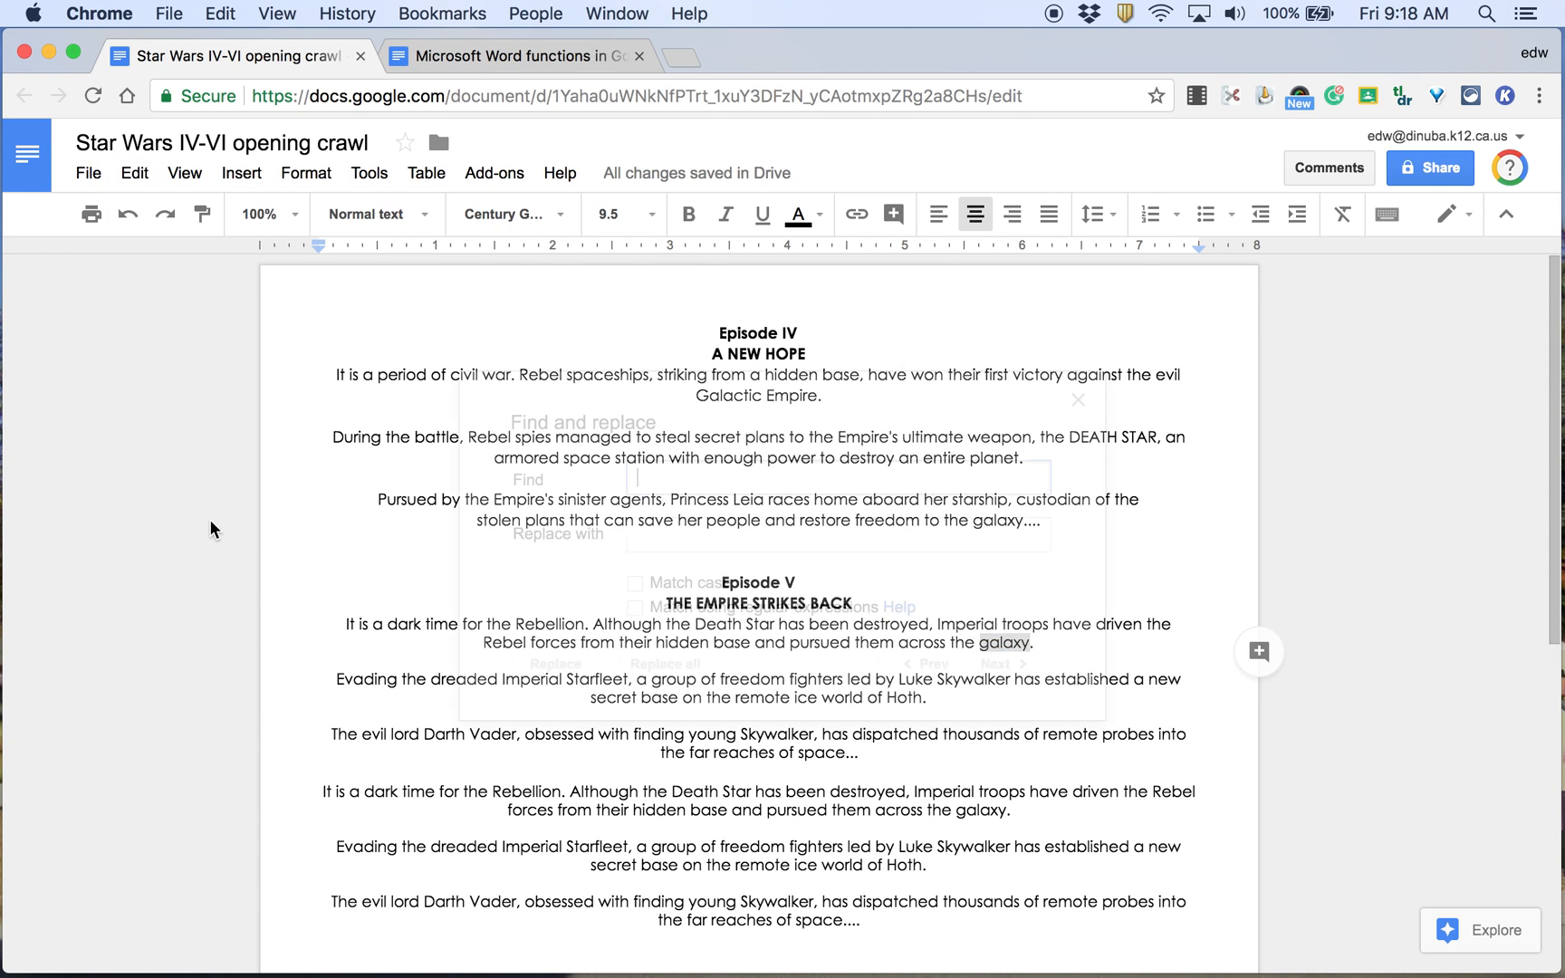
type("galaxy")
key("Tab")
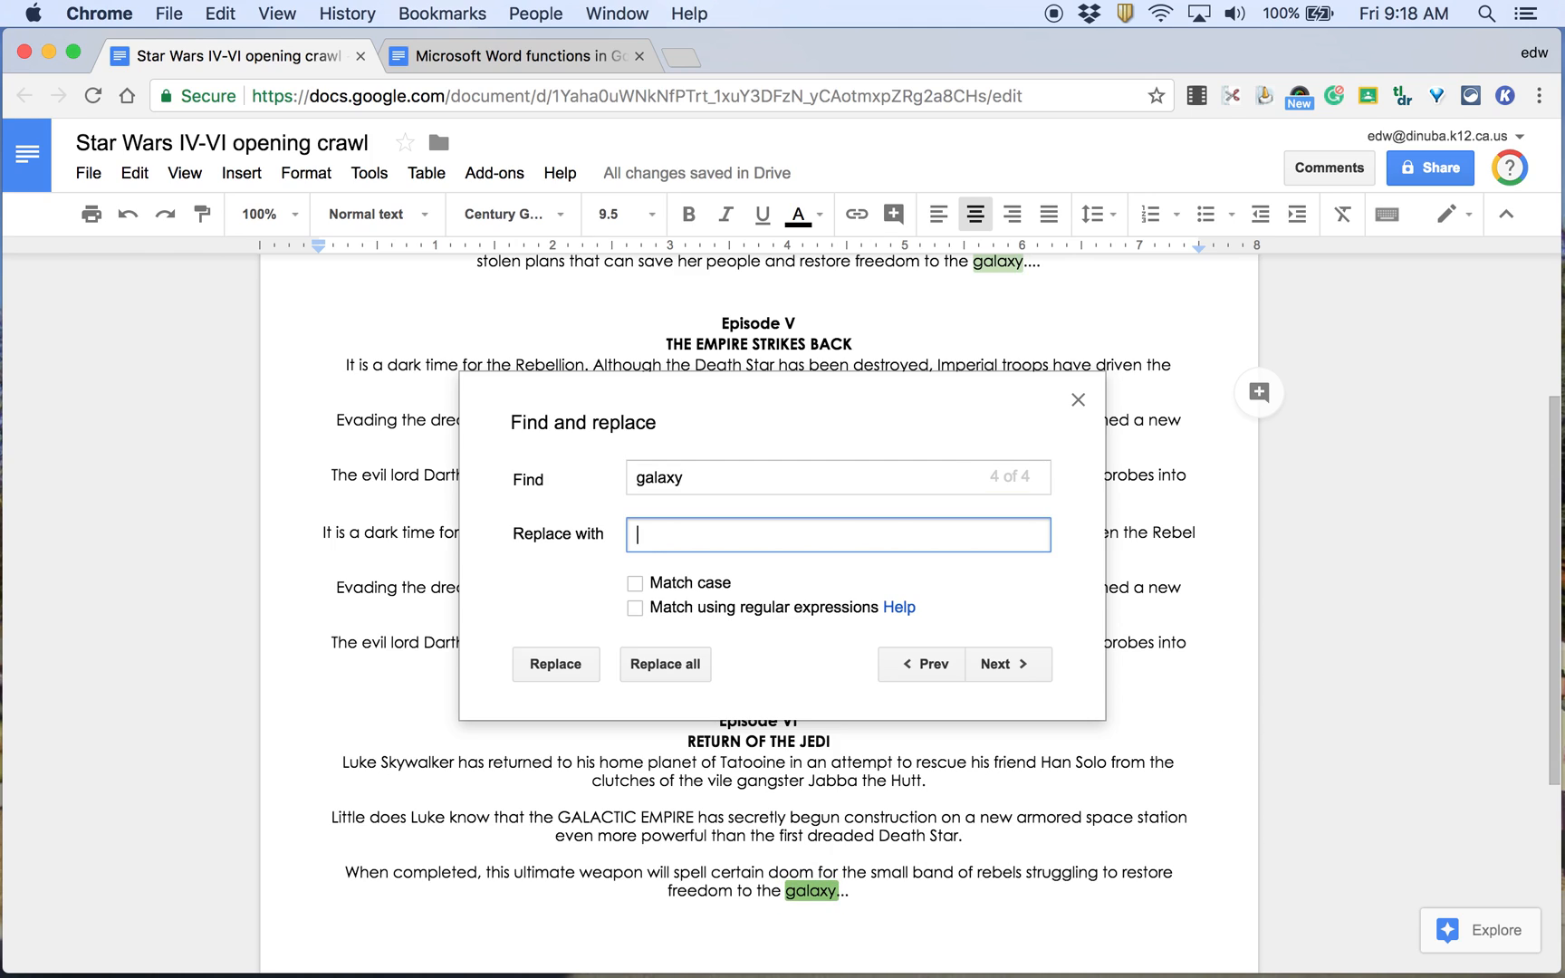
type("neighborhood")
Try a case-sensitive search for "Galaxy", restore the search term to "galaxy" and turn case matching off.
left_click(636, 584)
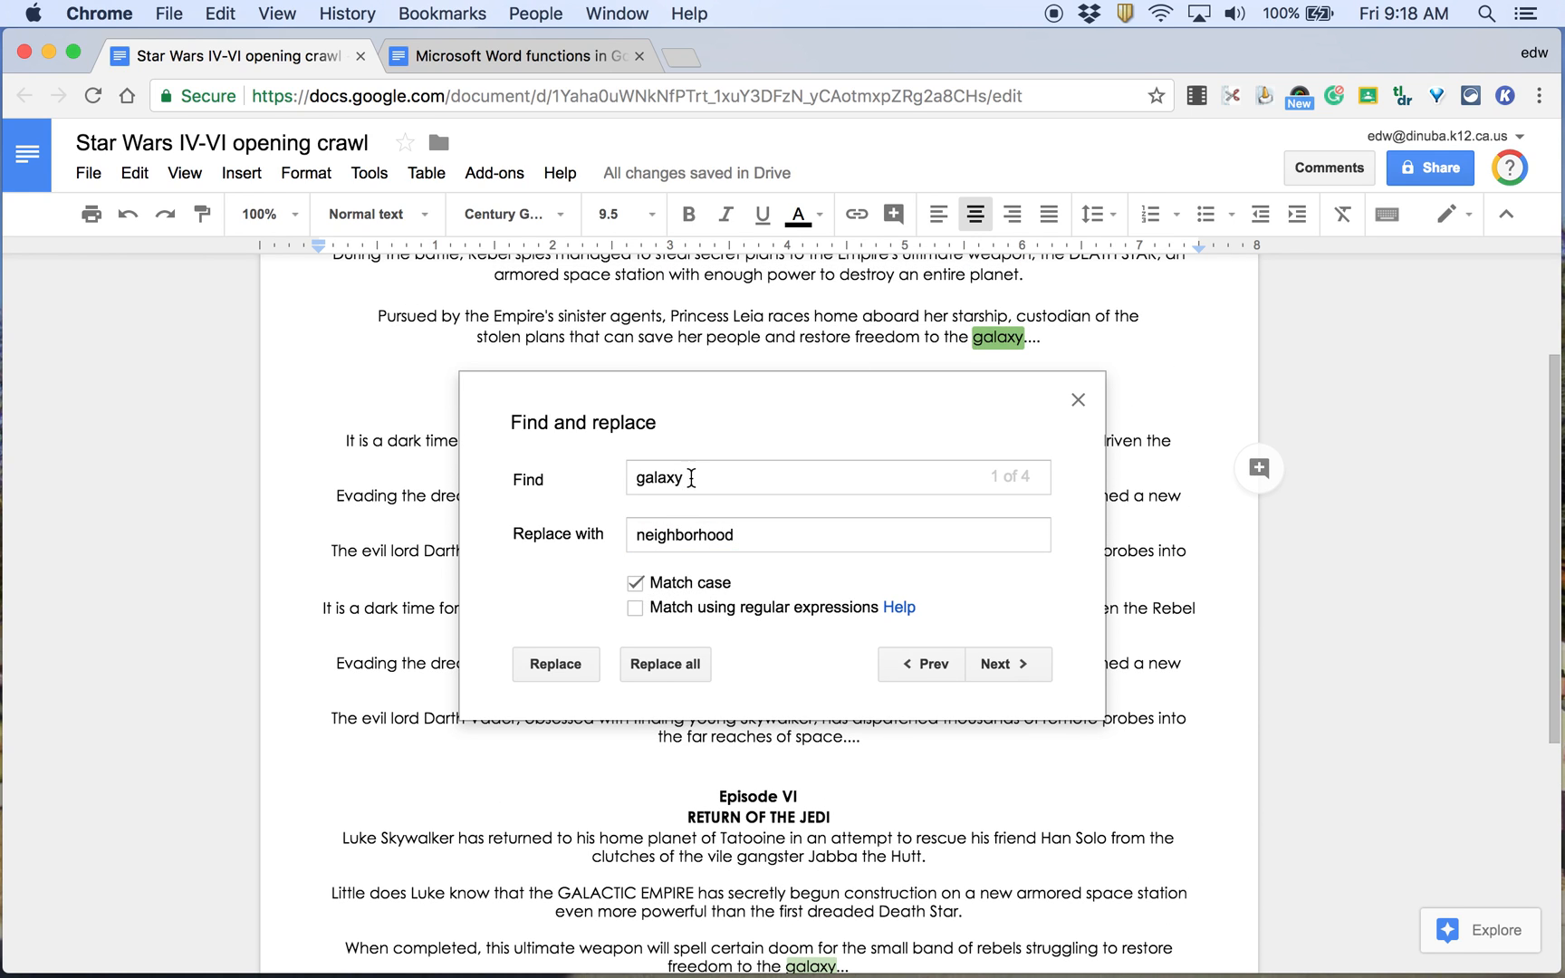
left_click(649, 480)
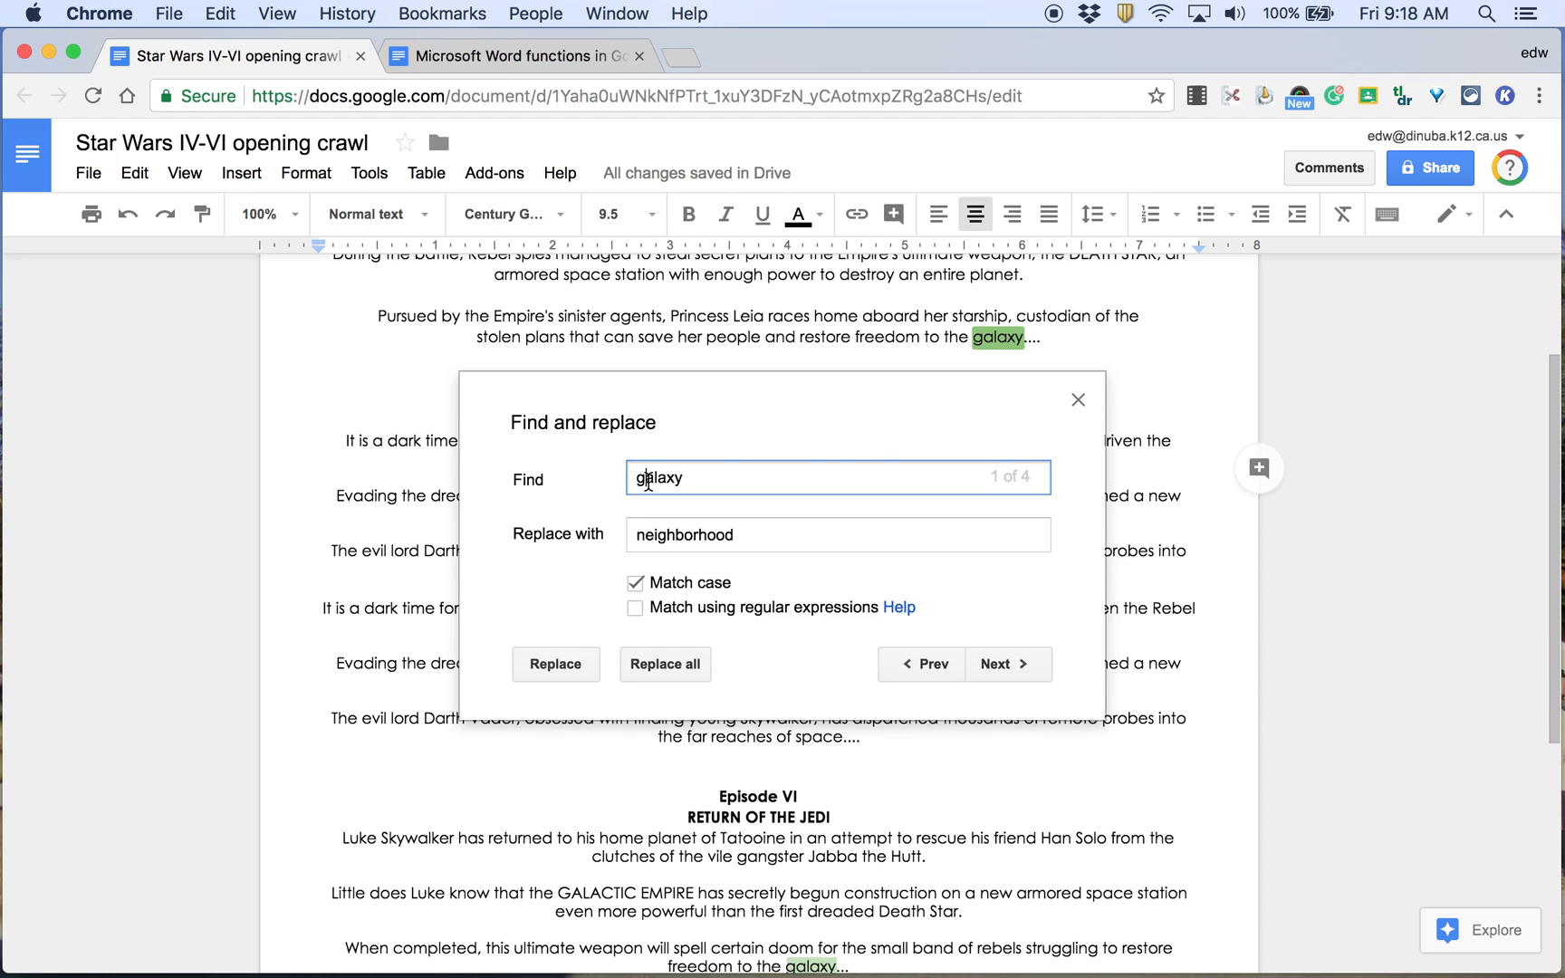
key("BackSpace")
type("G")
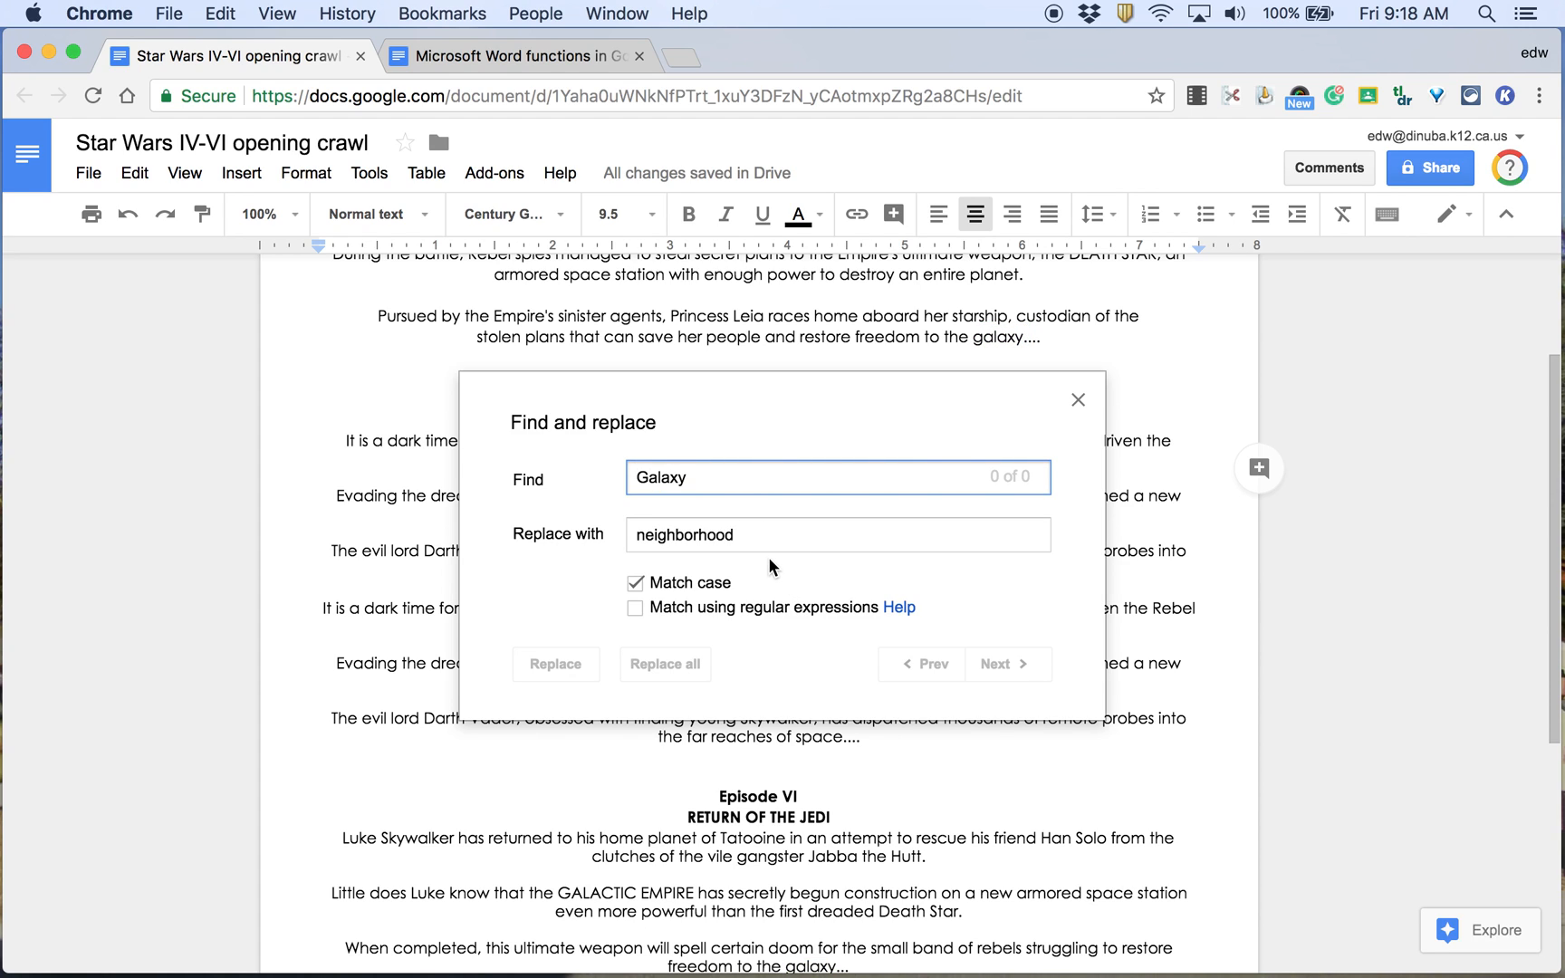
key("BackSpace")
type("g")
left_click(637, 578)
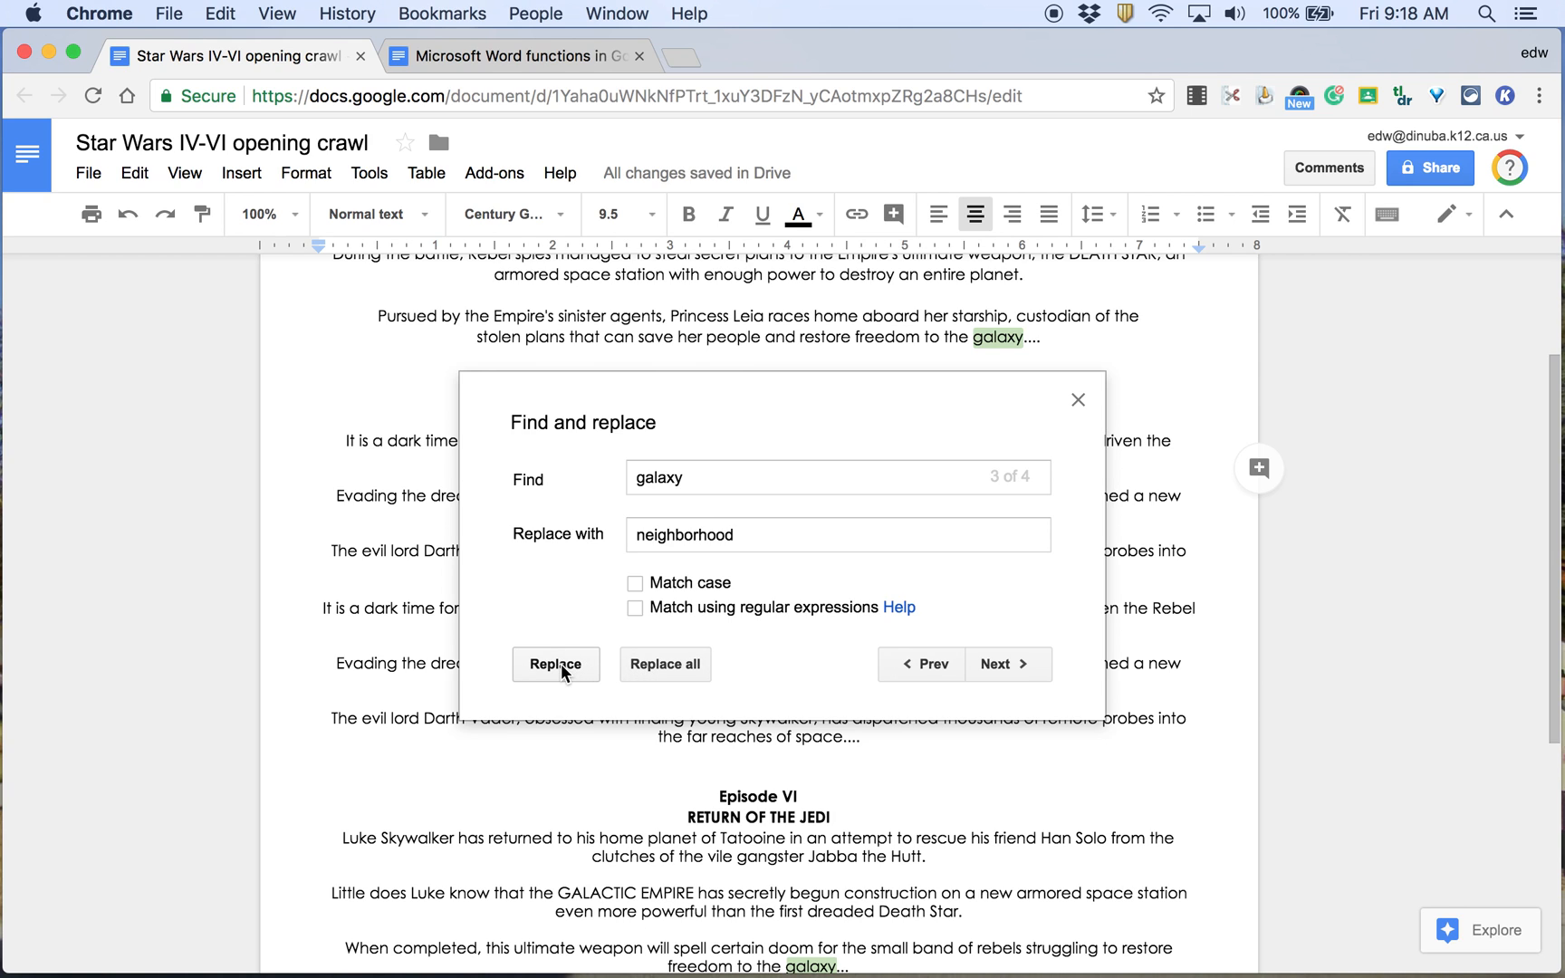
Replace every occurrence of "galaxy" with "neighborhood" one at a time and close the find and replace dialog.
left_click_drag(548, 587, 926, 698)
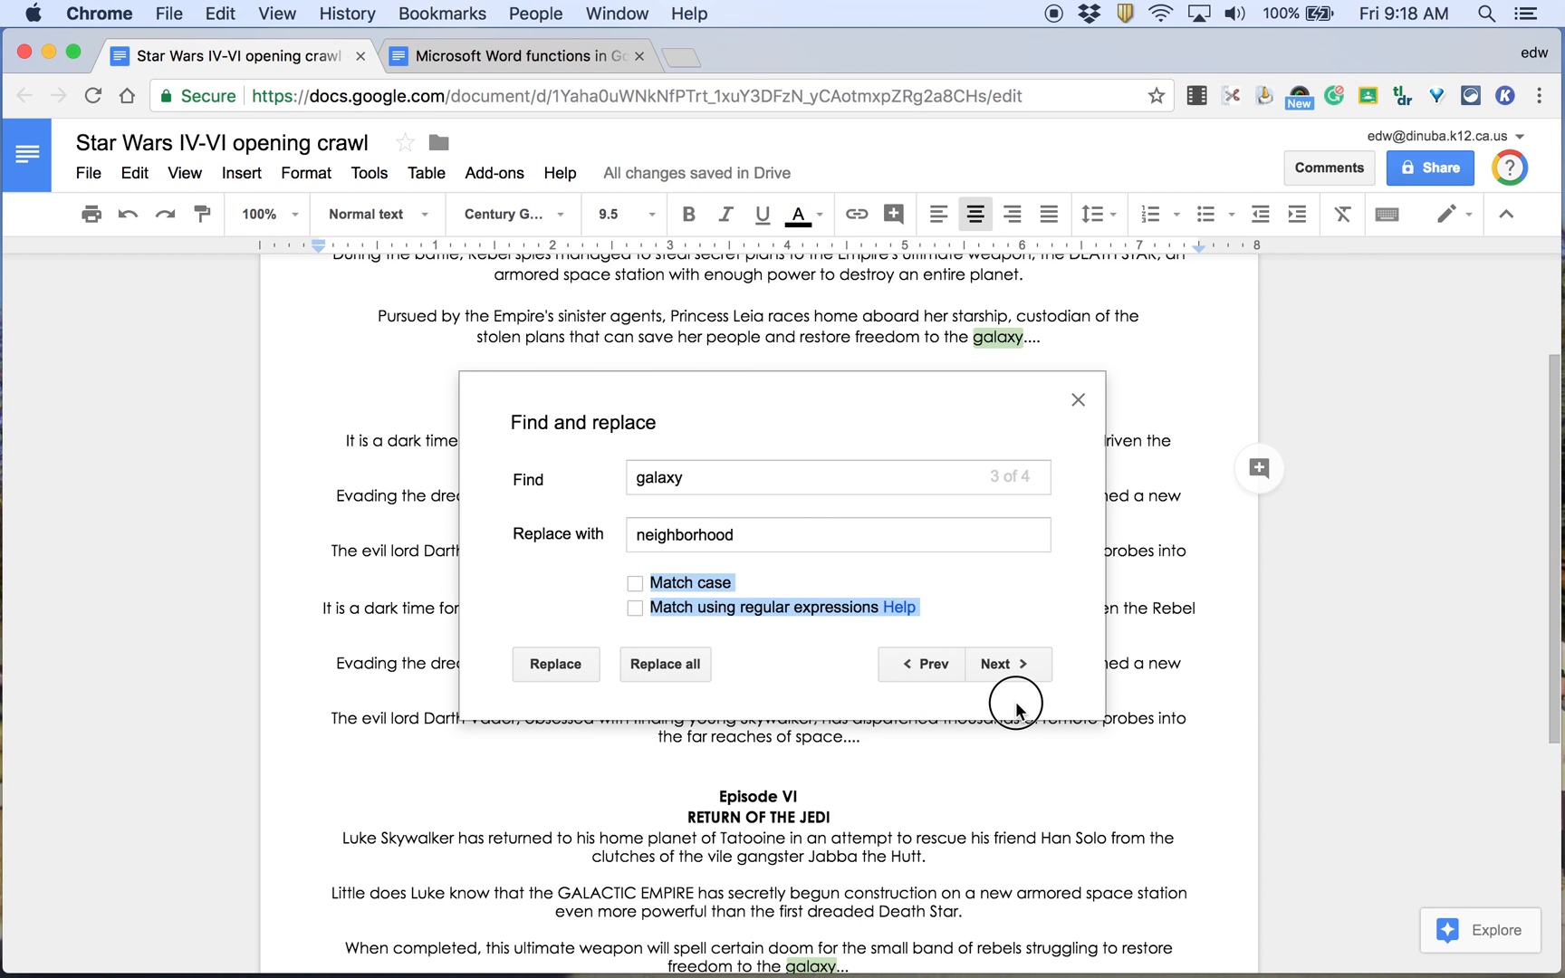
left_click_drag(761, 409, 375, 412)
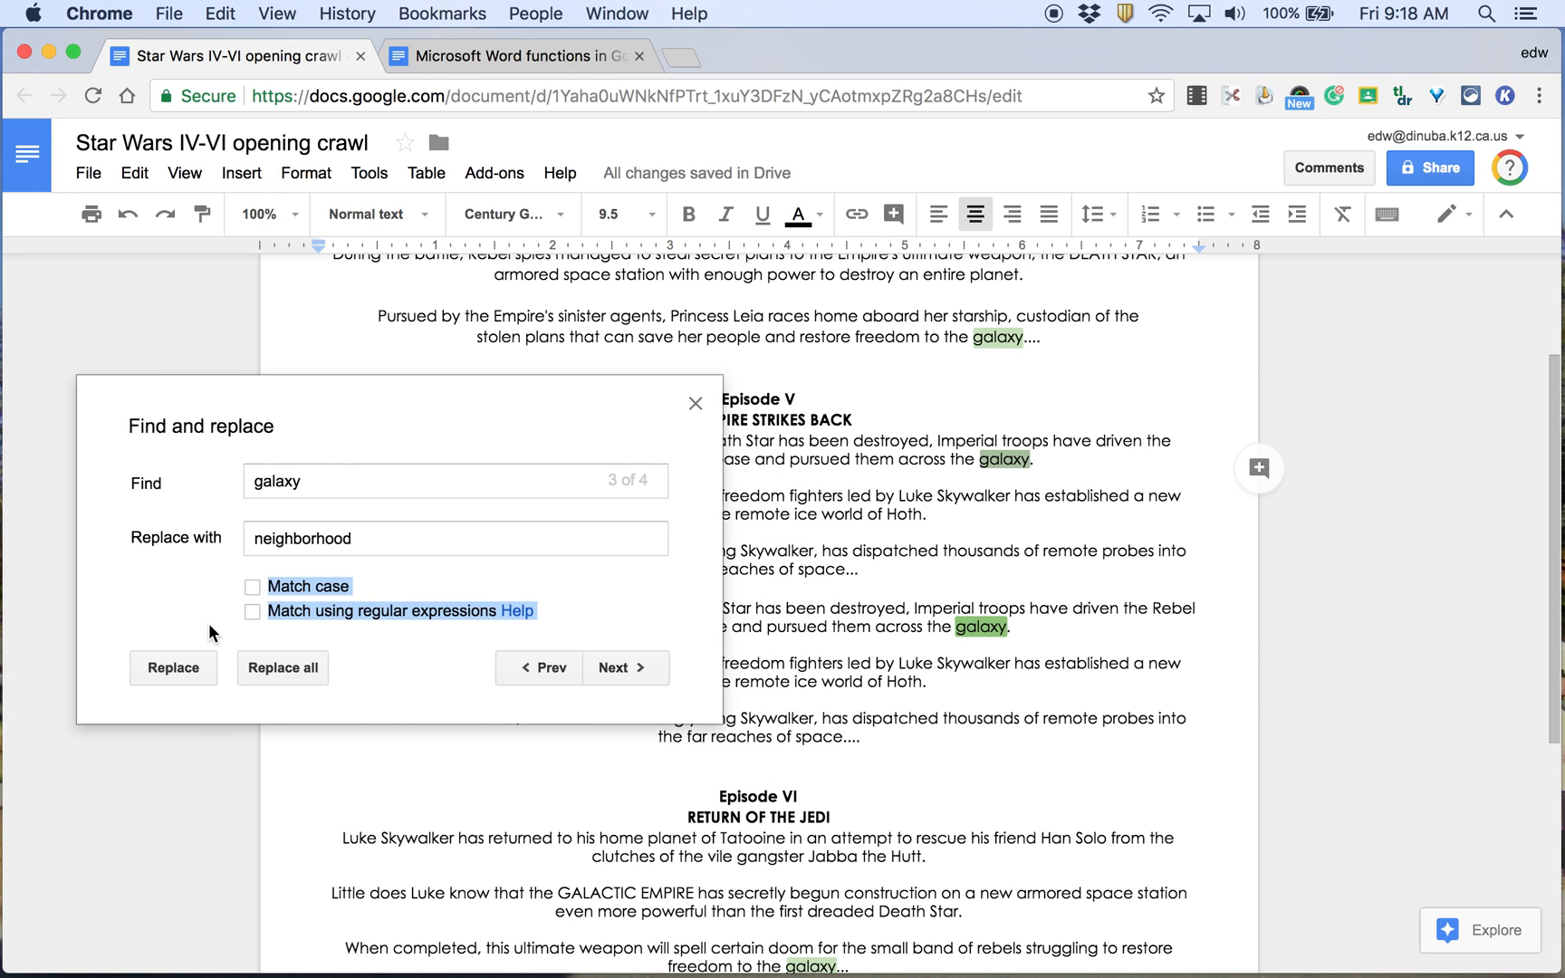
left_click(189, 670)
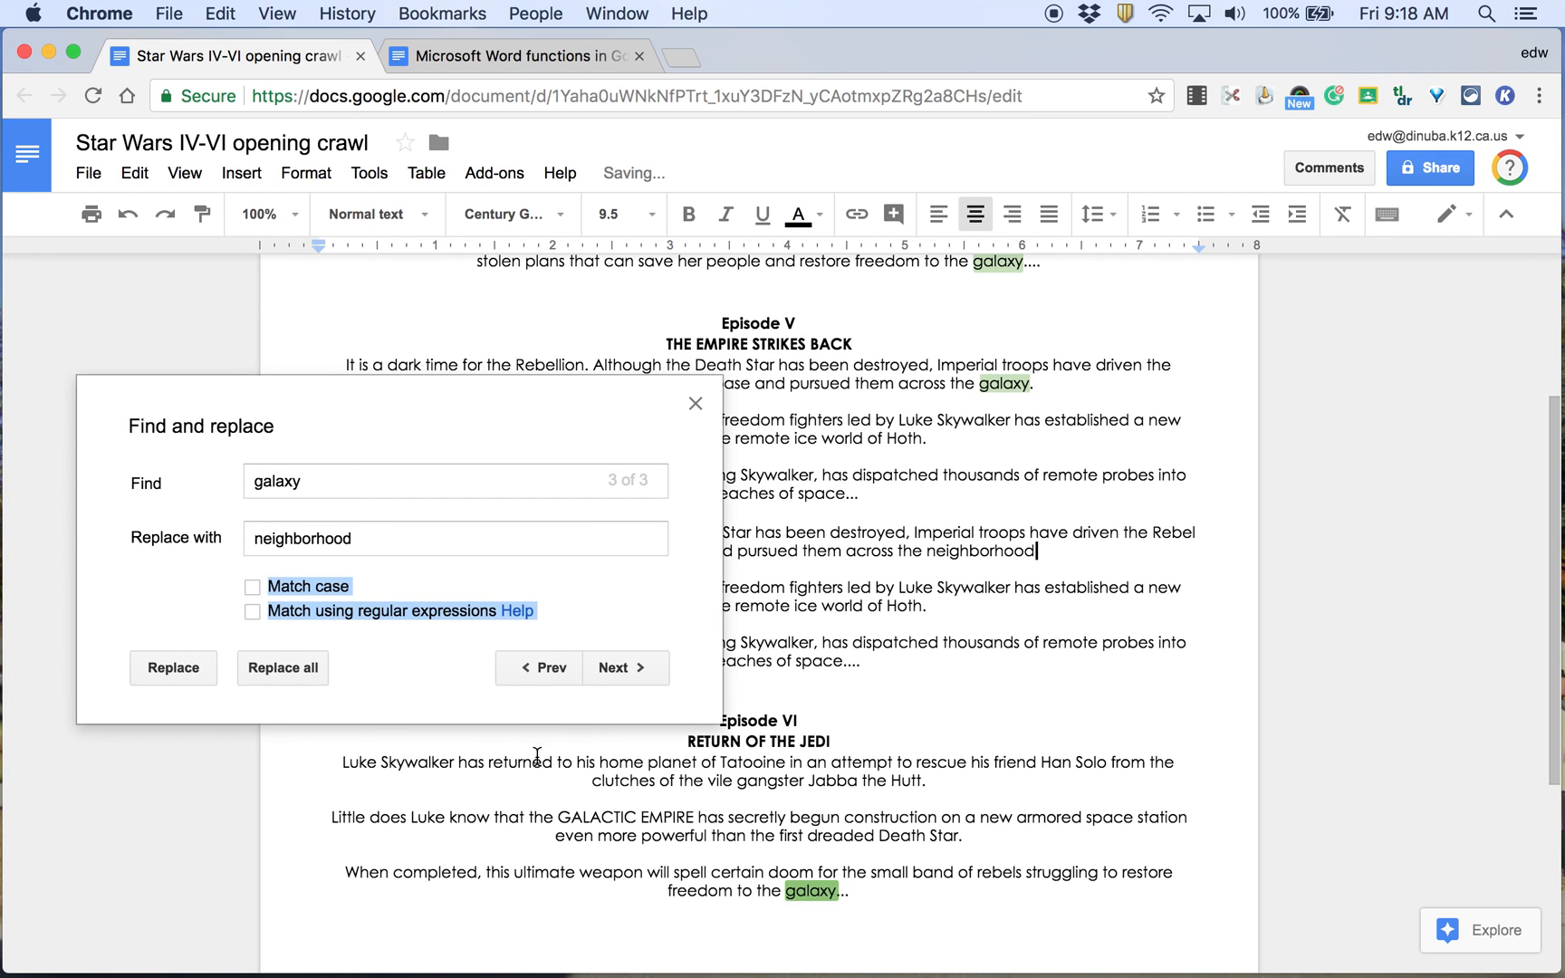
left_click(179, 670)
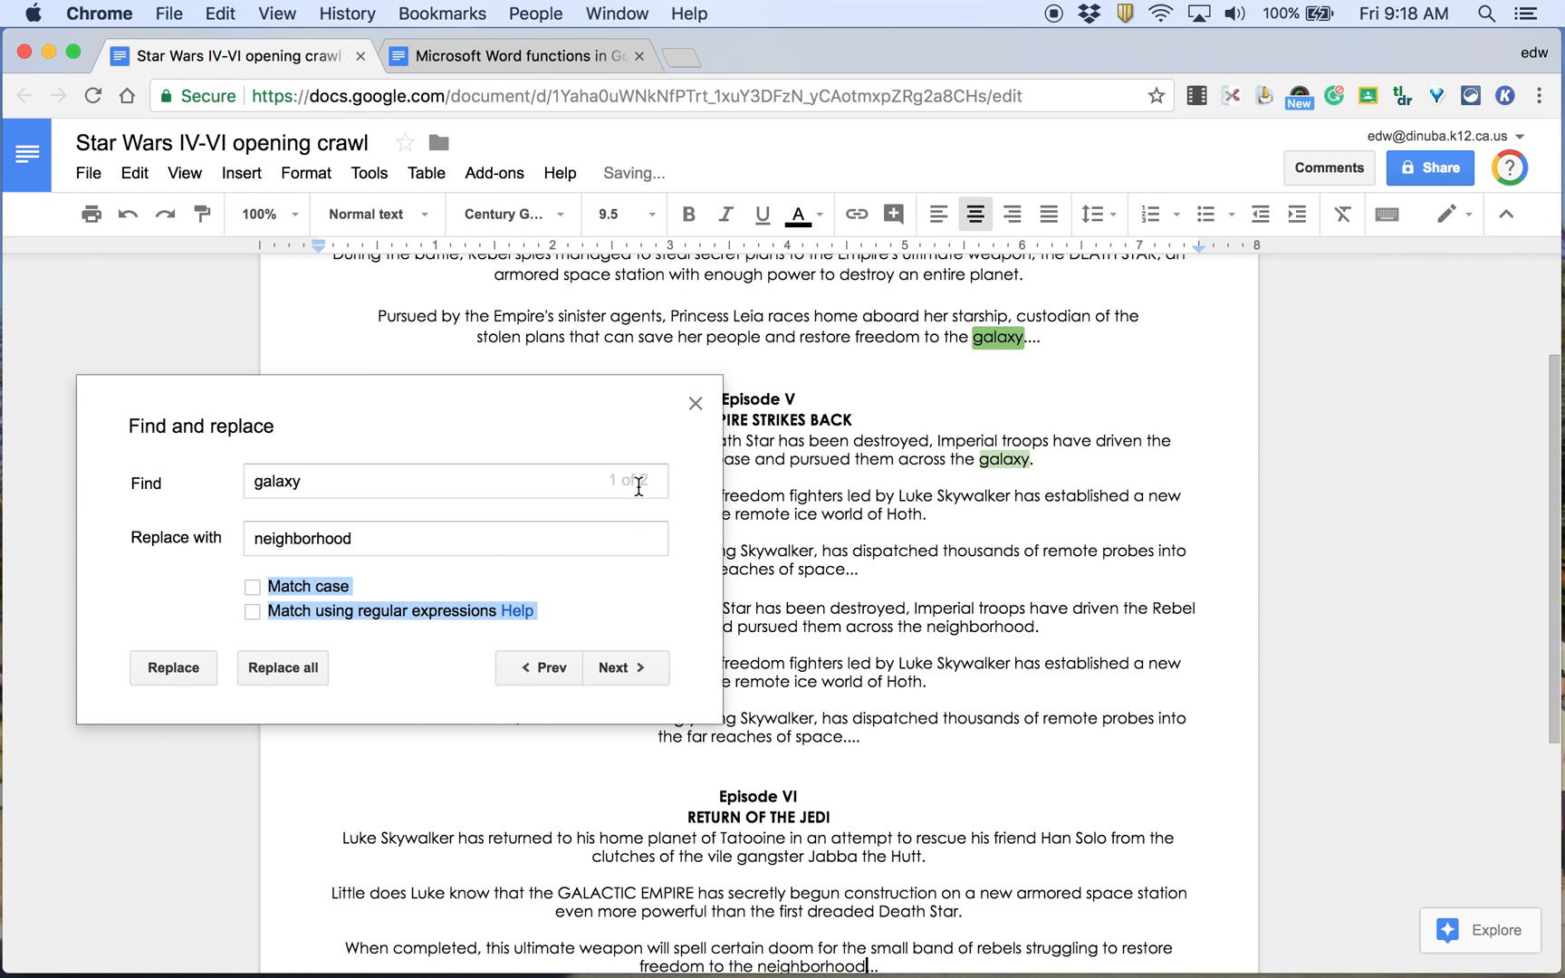
left_click(190, 669)
left_click(191, 669)
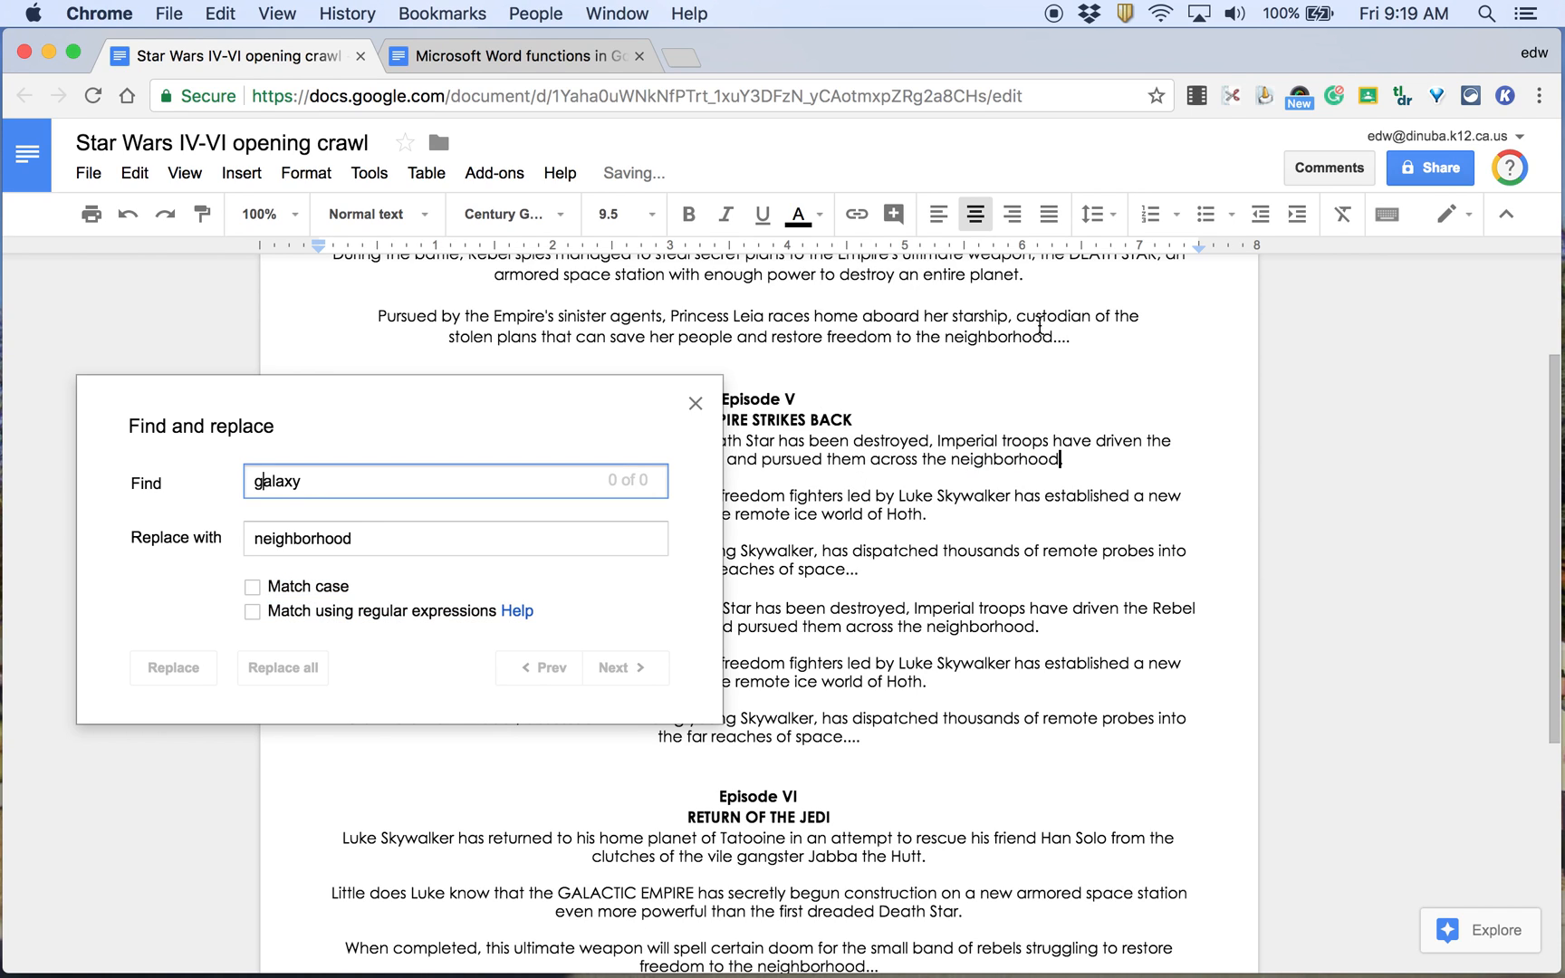
left_click(694, 406)
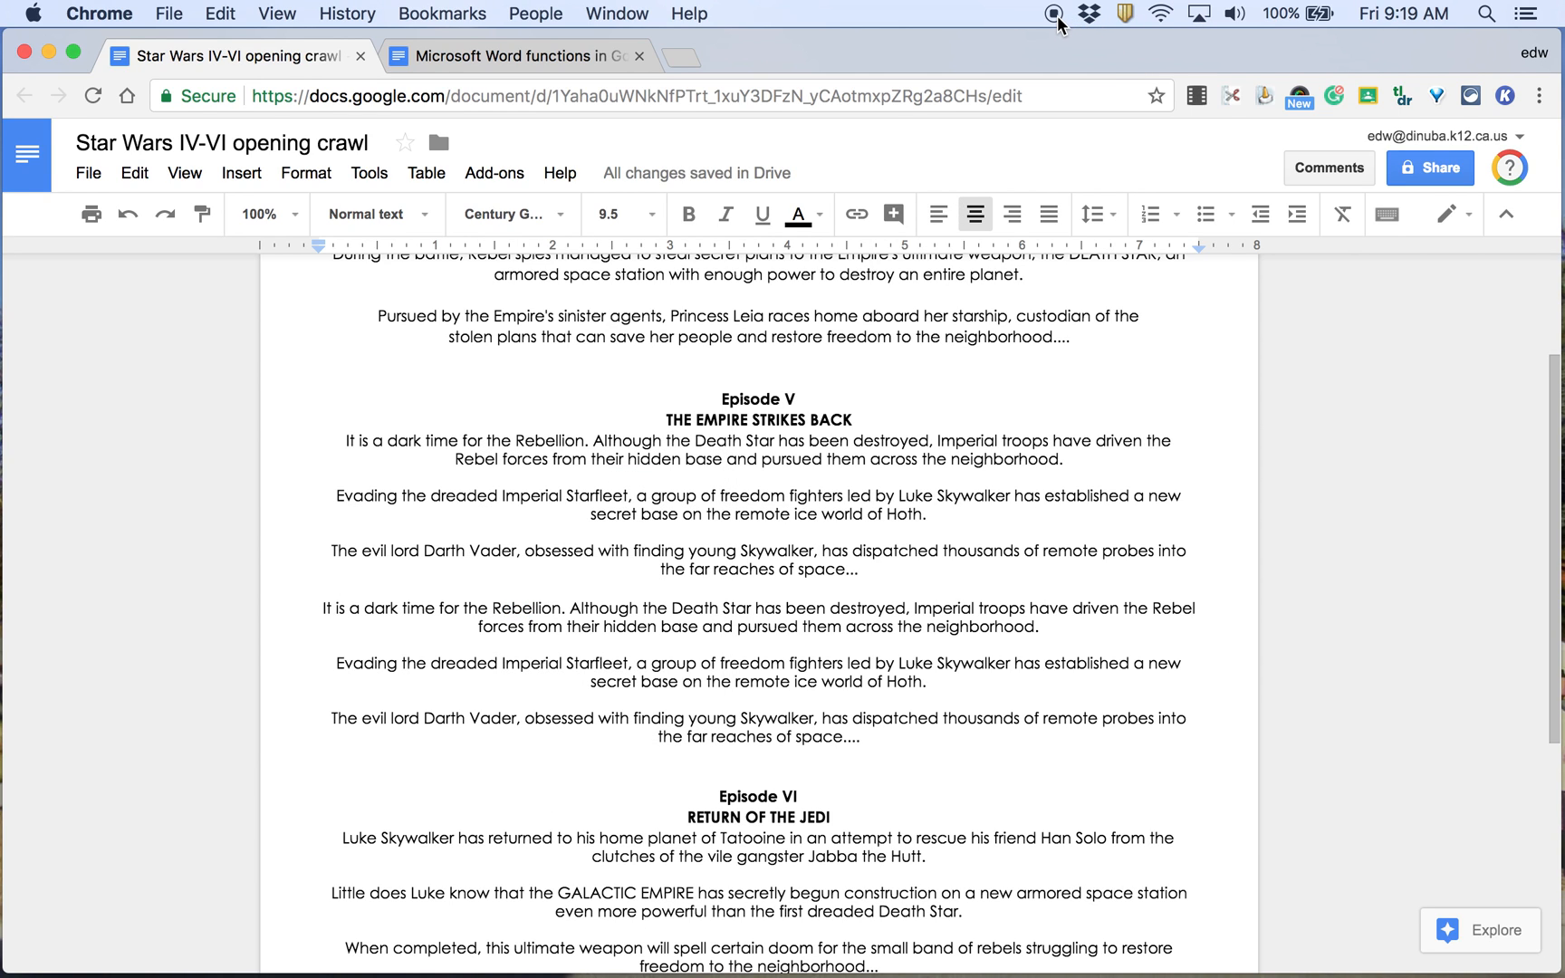
Switch to the "Microsoft Word functions in Google Docs" document.
left_click(471, 49)
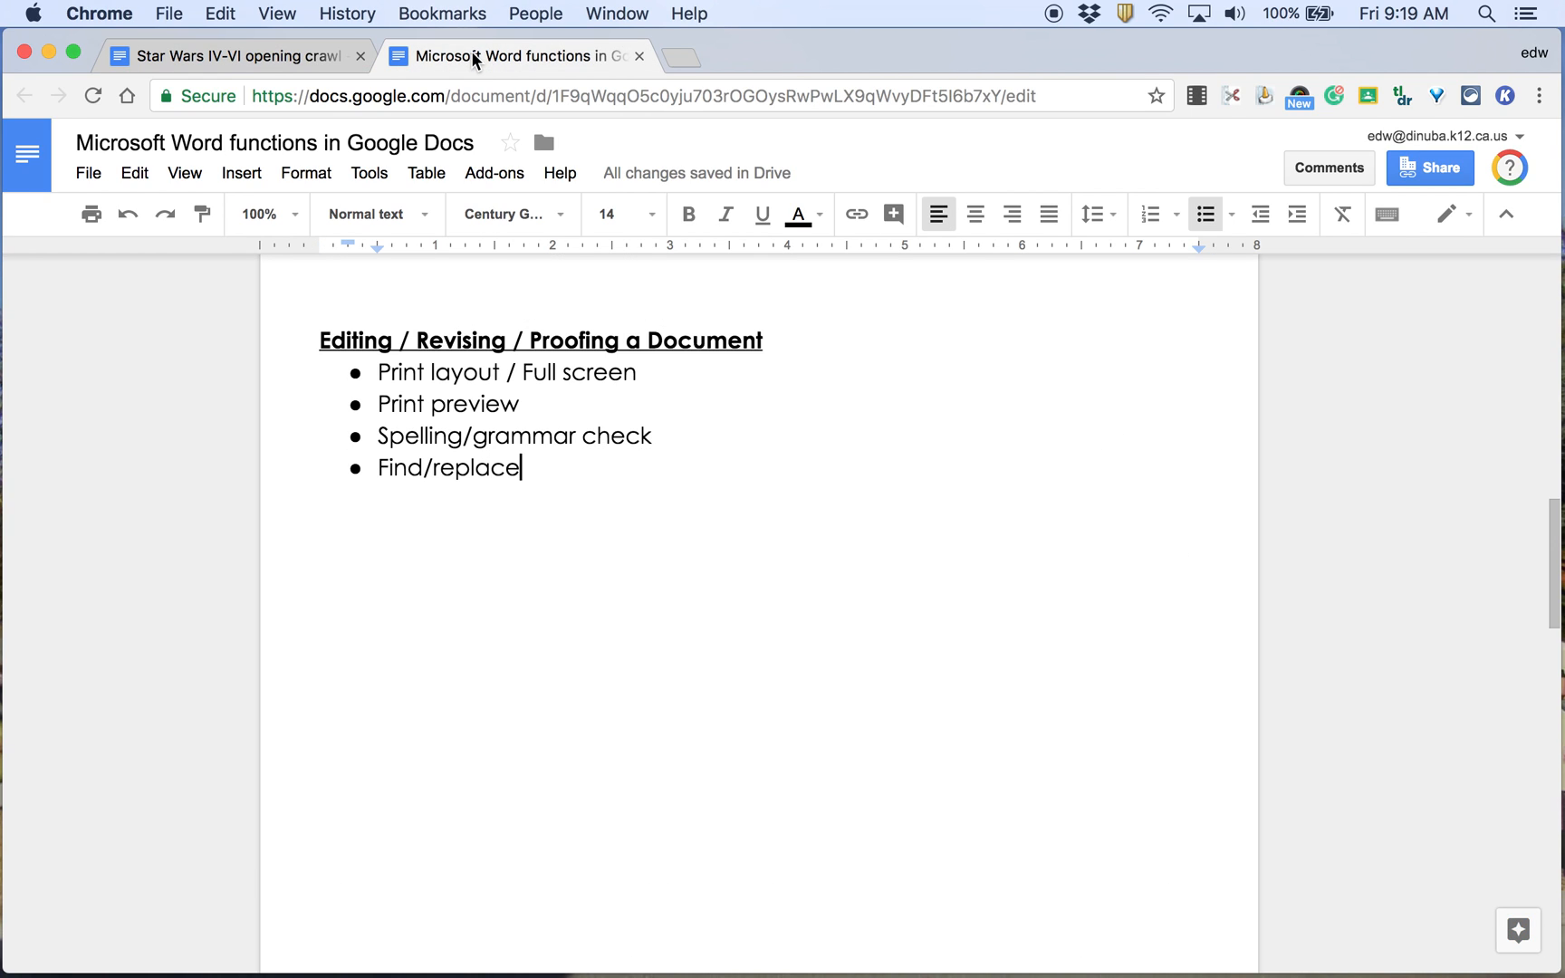